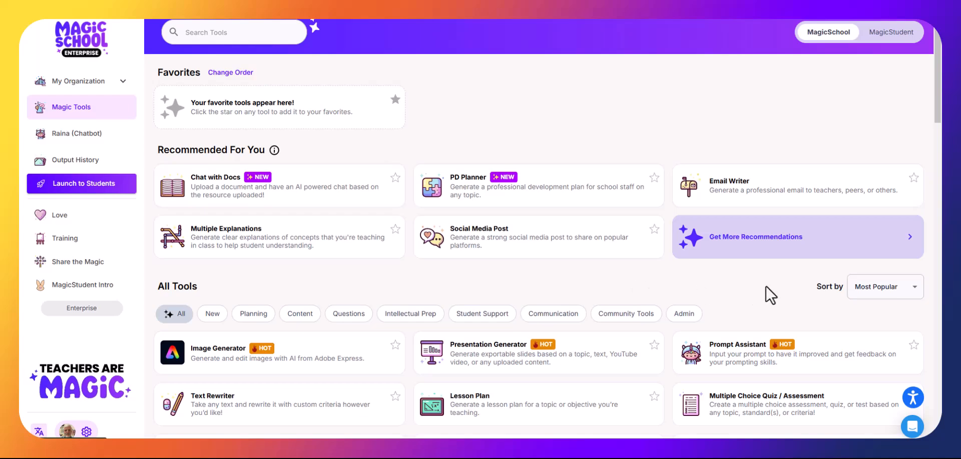
# Step: Look through the full catalogue of teacher tools, from the recommended ones down to the newest entries
pyautogui.scroll(-15, 693, 369)
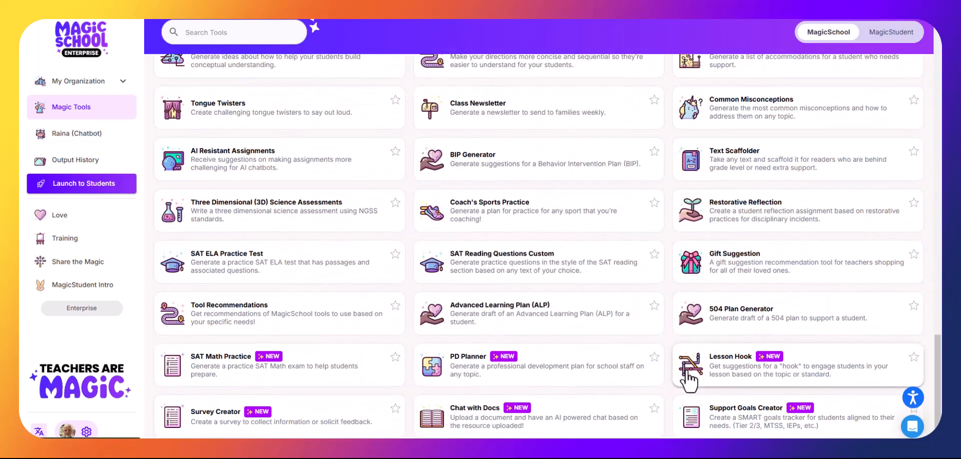
pyautogui.scroll(10, 690, 381)
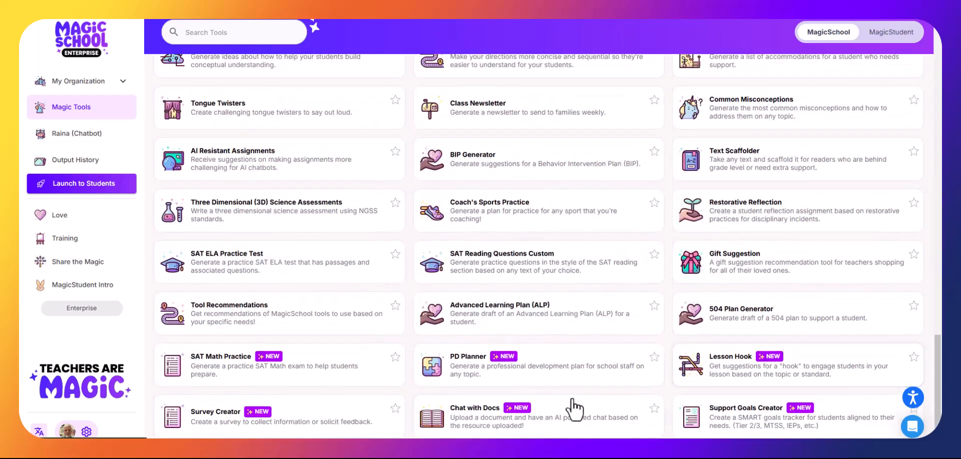
pyautogui.scroll(20, 653, 406)
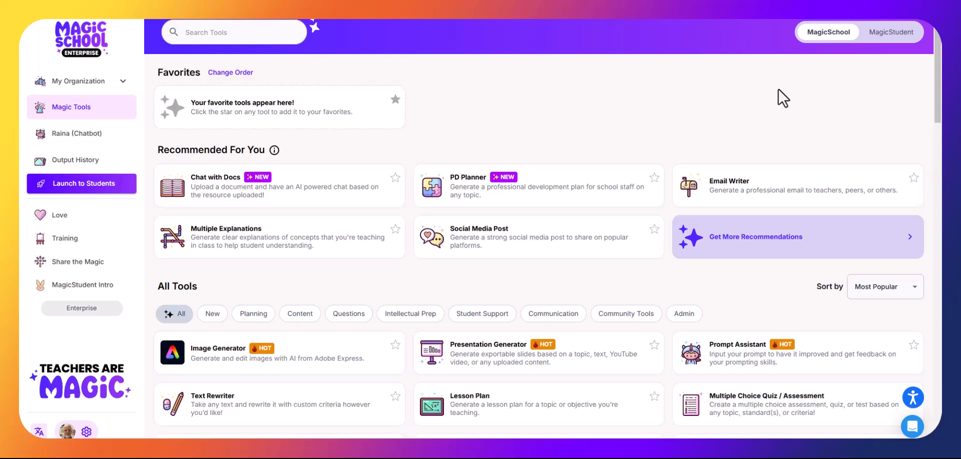
pyautogui.scroll(-4, 708, 90)
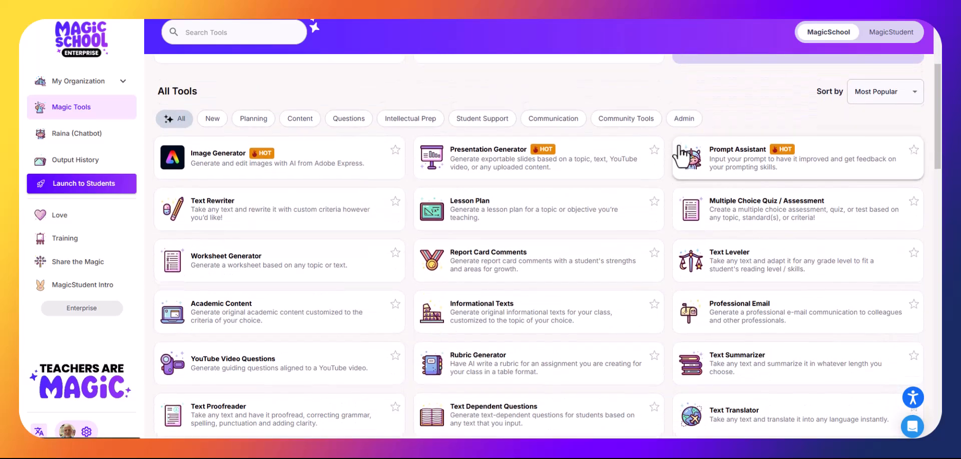
pyautogui.scroll(-5, 657, 232)
pyautogui.scroll(10, 657, 232)
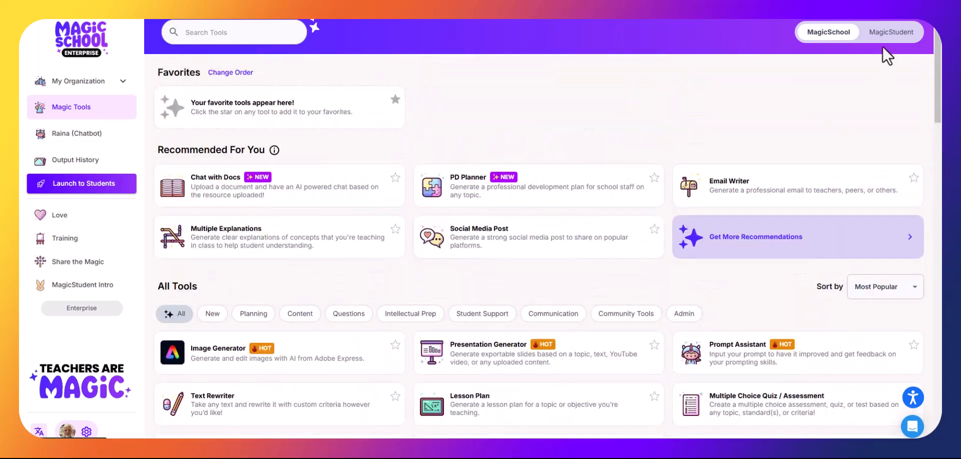
# Step: Switch to the MagicStudent view, look through its student tools, and return to the MagicSchool view
pyautogui.click(890, 33)
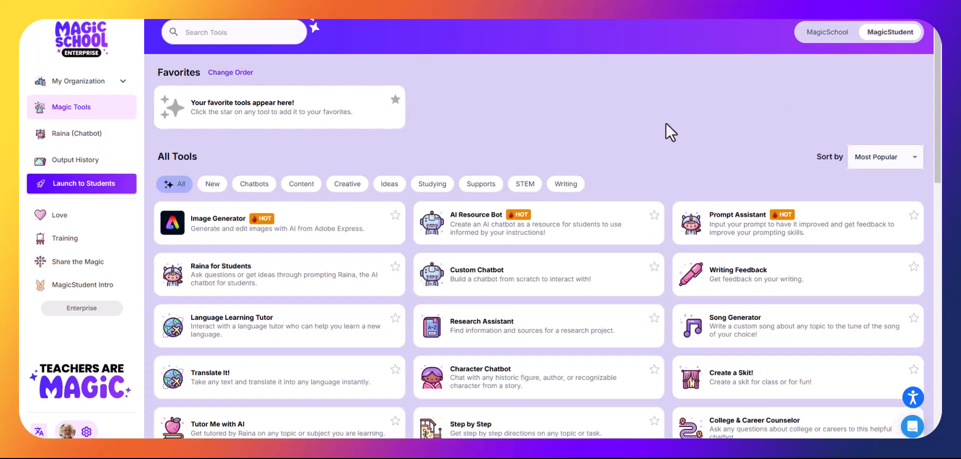
pyautogui.scroll(-8, 665, 123)
pyautogui.scroll(-6, 640, 243)
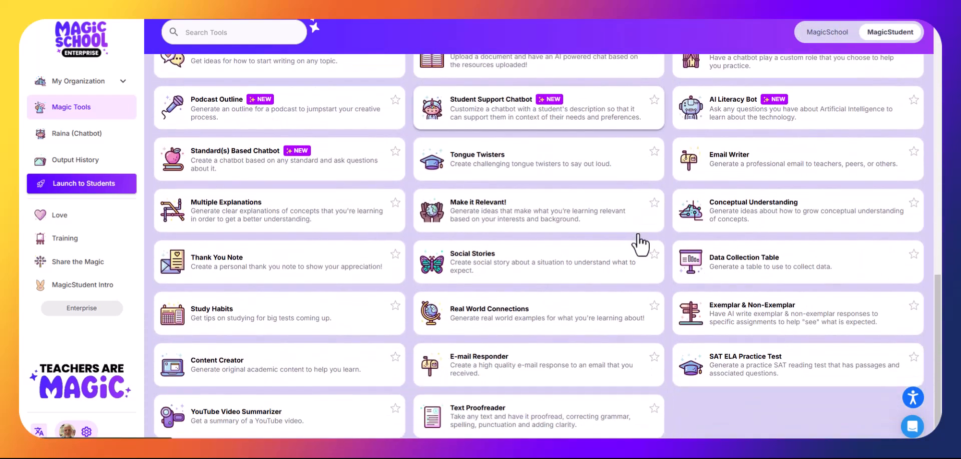
pyautogui.scroll(10, 649, 323)
pyautogui.scroll(5, 652, 320)
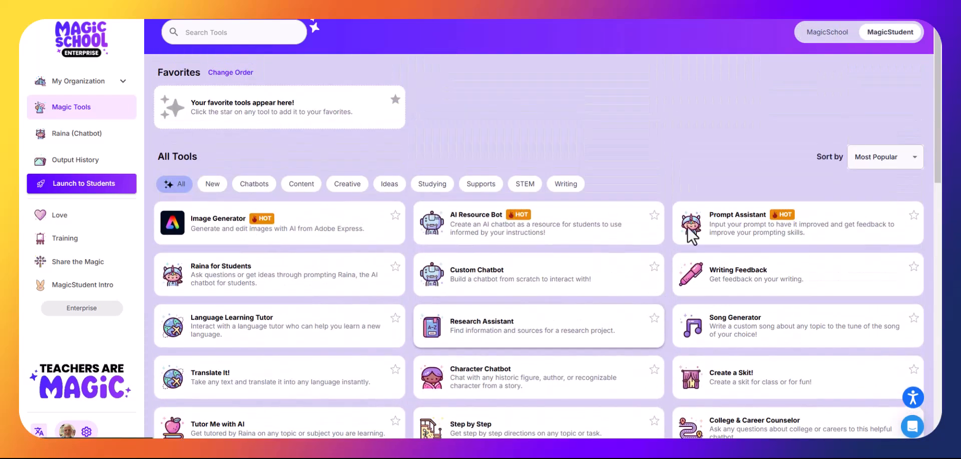
pyautogui.click(822, 33)
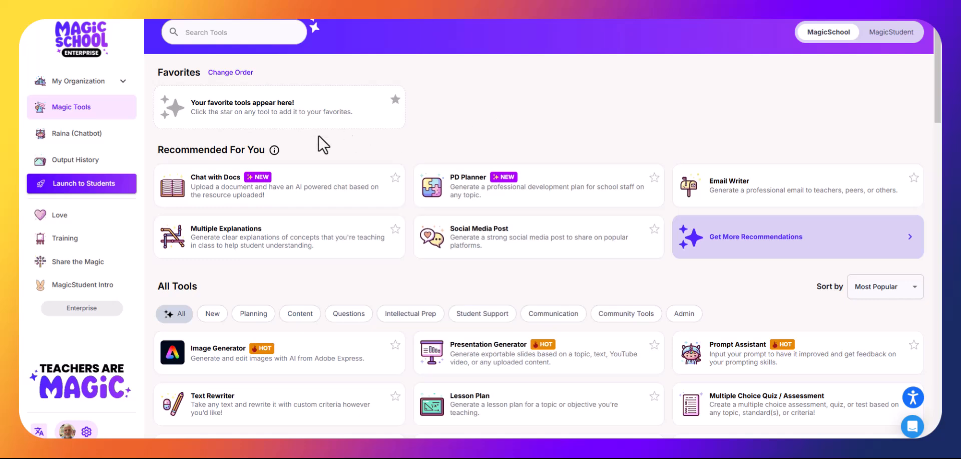
# Step: Start a new student room, name it "Per. 1 - Separation of Powers and Checks & Balances", and continue to tool selection
pyautogui.click(74, 186)
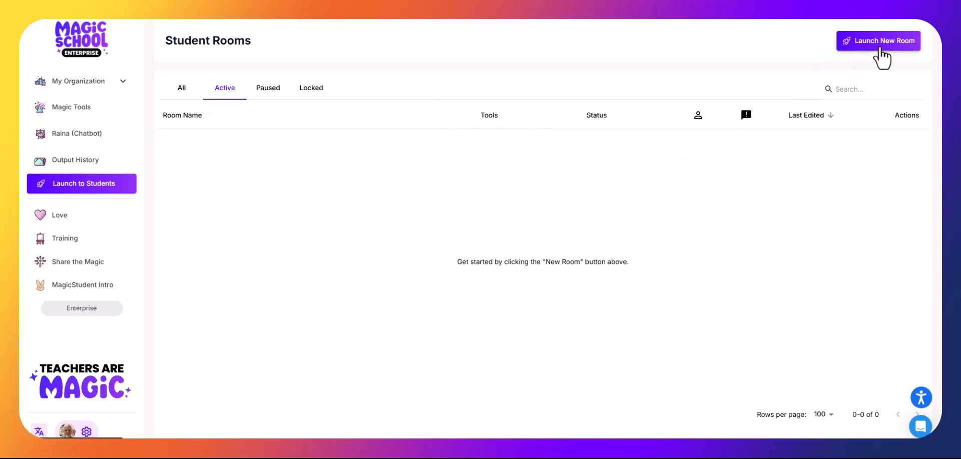
pyautogui.click(878, 48)
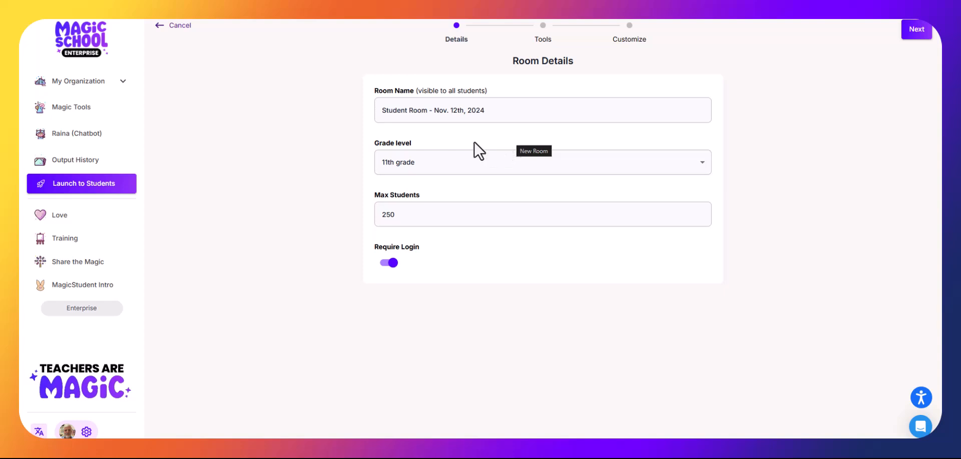
pyautogui.moveTo(485, 115)
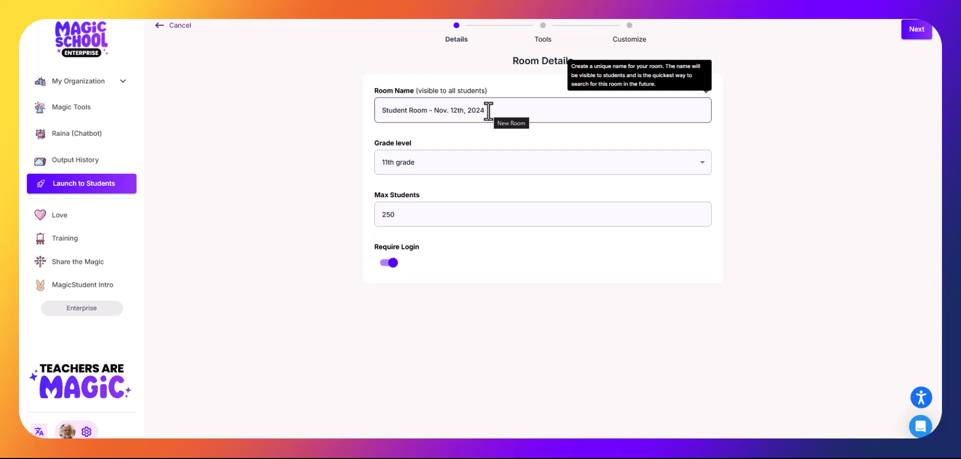
pyautogui.click(488, 111)
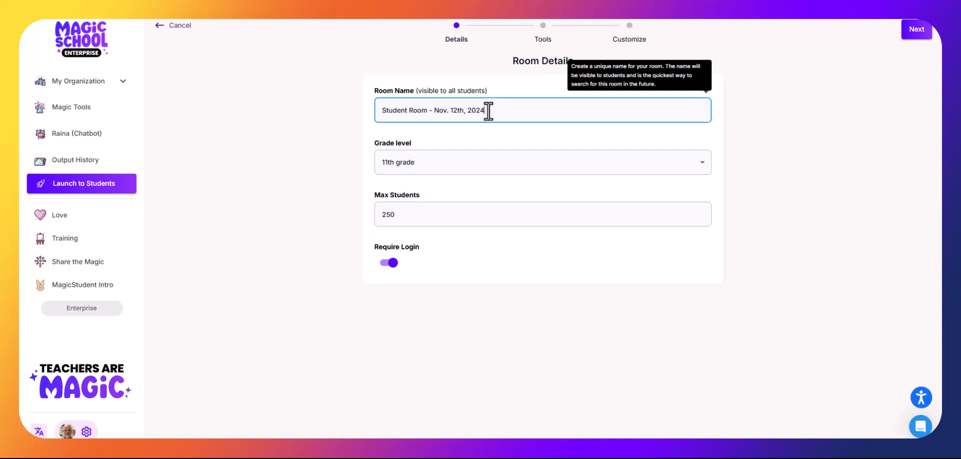
pyautogui.moveTo(488, 111); pyautogui.dragTo(340, 115)
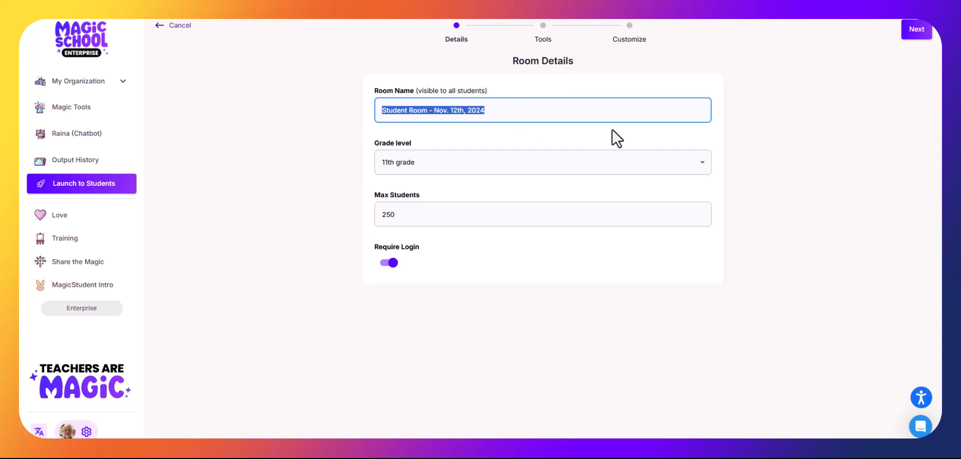
pyautogui.write('Per. 1 -')
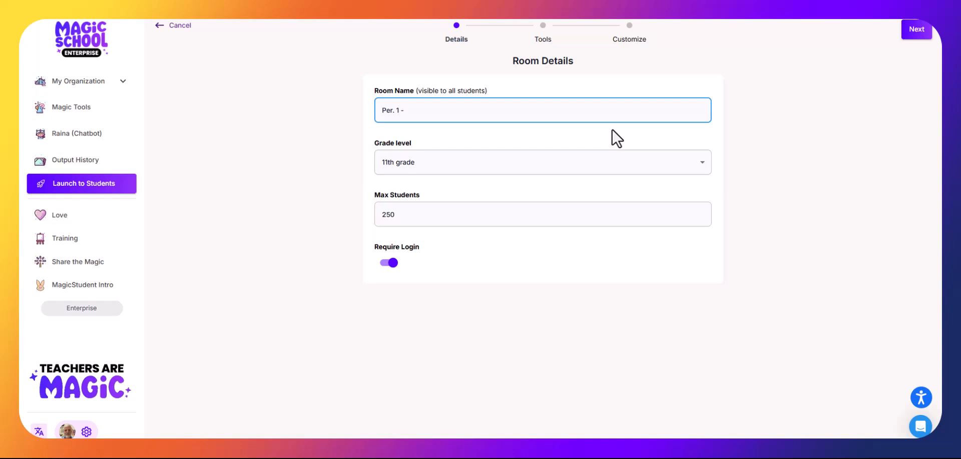
pyautogui.write('Separation of Powers and Checks & Balances')
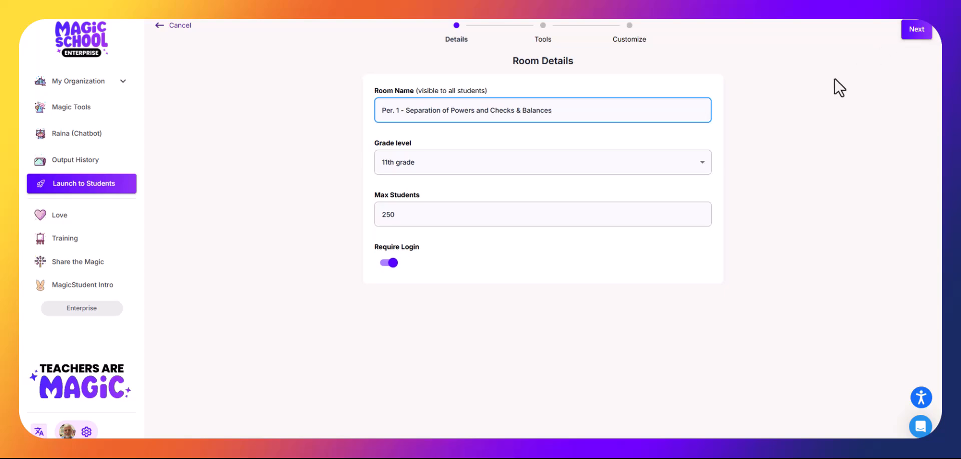
pyautogui.click(910, 33)
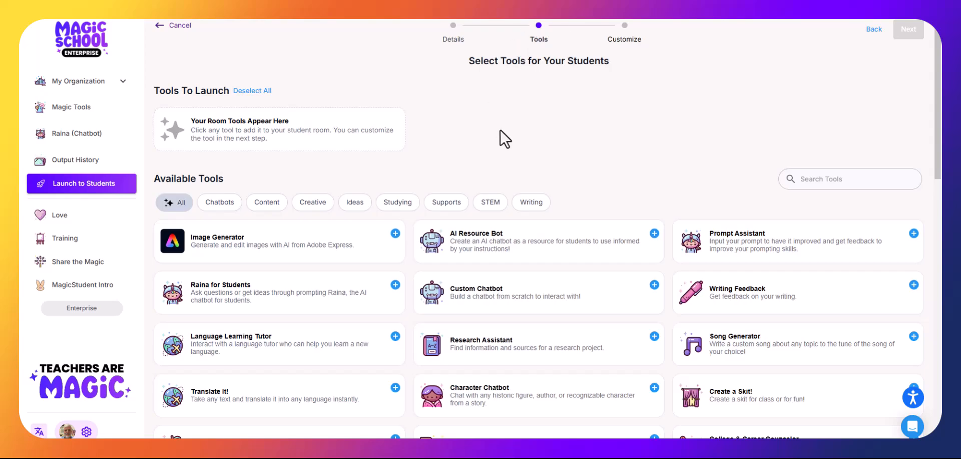
# Step: Look through the student tools available for the new room
pyautogui.scroll(-10, 704, 148)
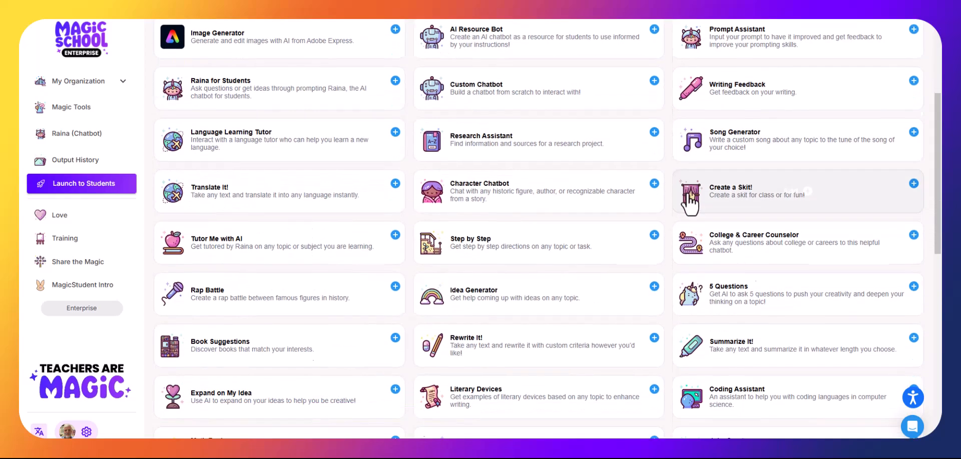
pyautogui.scroll(-4, 673, 342)
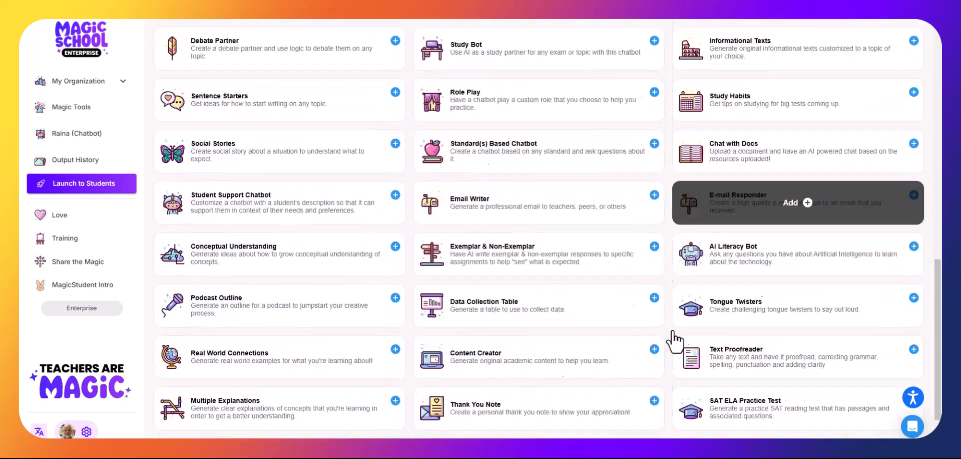
pyautogui.scroll(3, 669, 265)
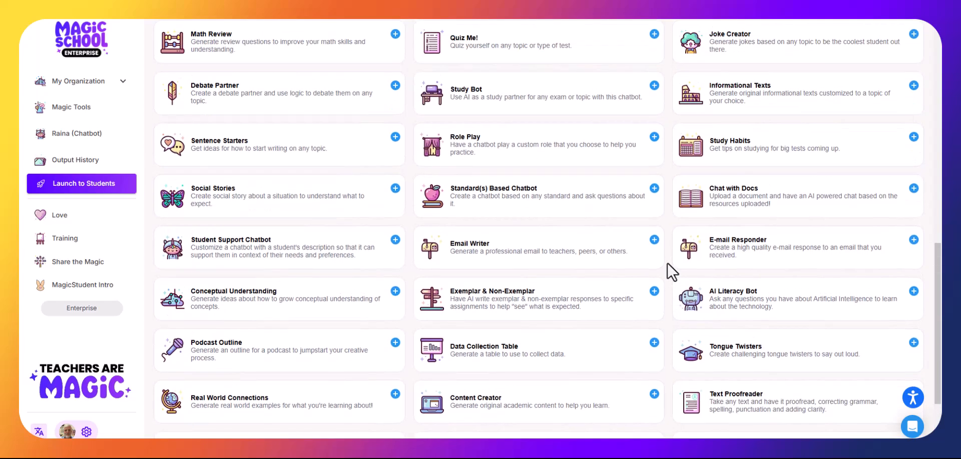
pyautogui.scroll(12, 659, 266)
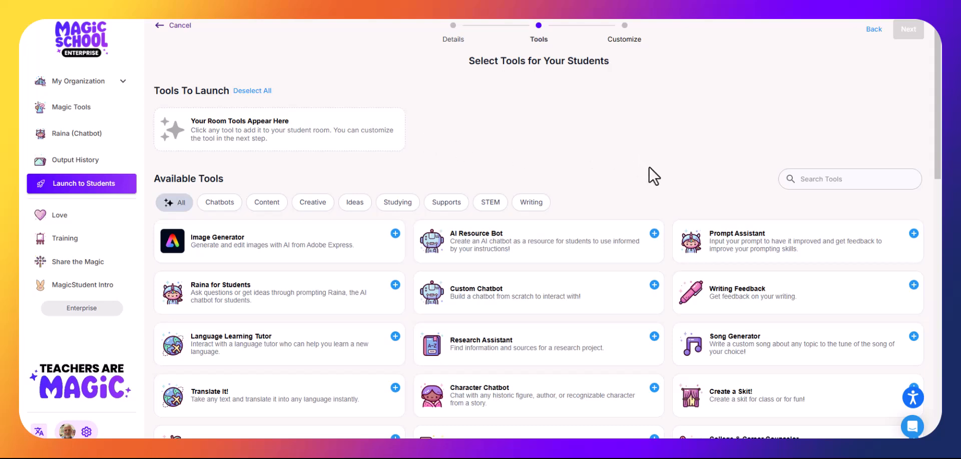
# Step: Find Tutor Me with AI among the available student tools and add it to the room's tools to launch
pyautogui.scroll(-8, 666, 185)
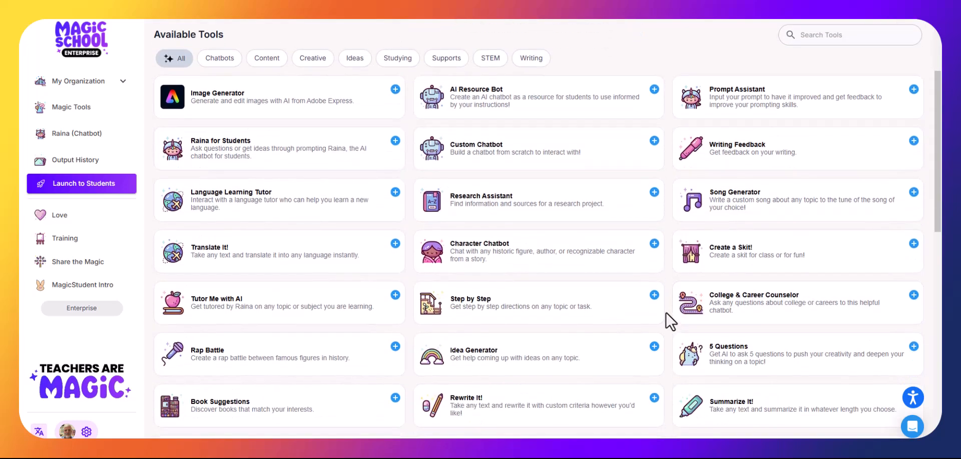
pyautogui.scroll(-6, 665, 307)
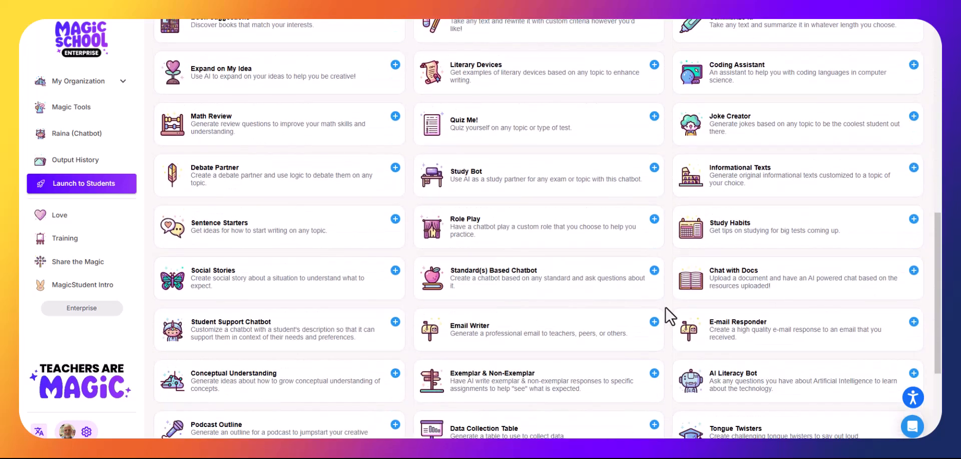
pyautogui.scroll(-1, 665, 306)
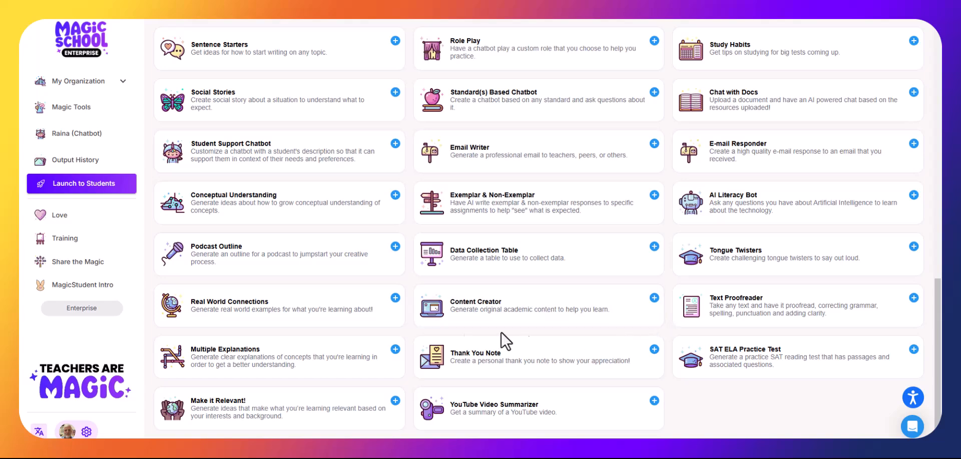
pyautogui.scroll(10, 419, 321)
pyautogui.scroll(1, 418, 313)
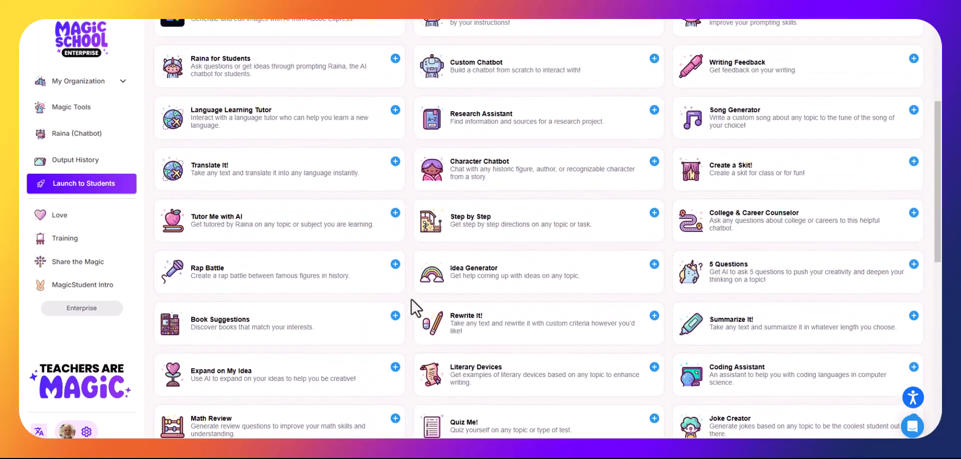
pyautogui.scroll(1, 411, 300)
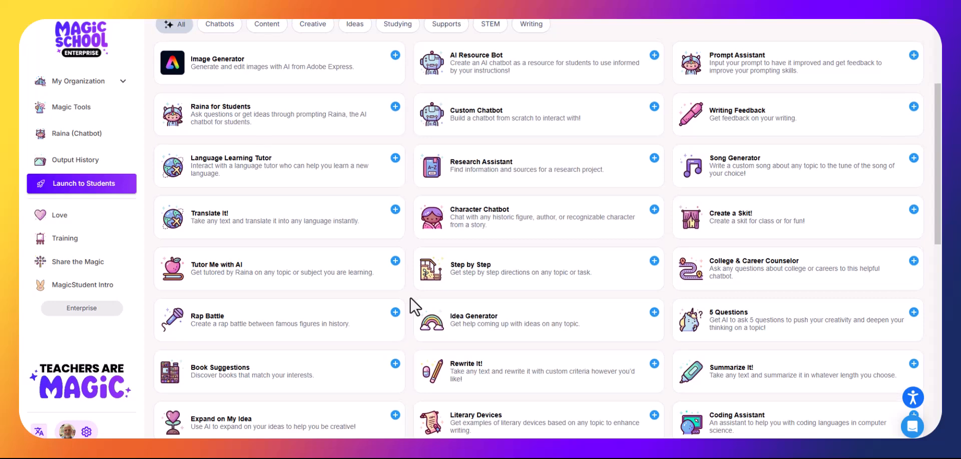
pyautogui.scroll(2, 410, 296)
pyautogui.scroll(-1, 410, 297)
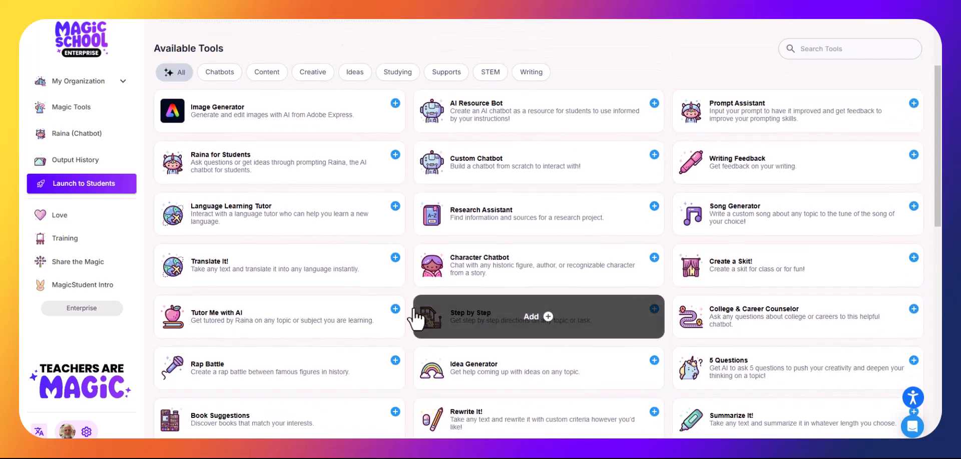
pyautogui.click(359, 330)
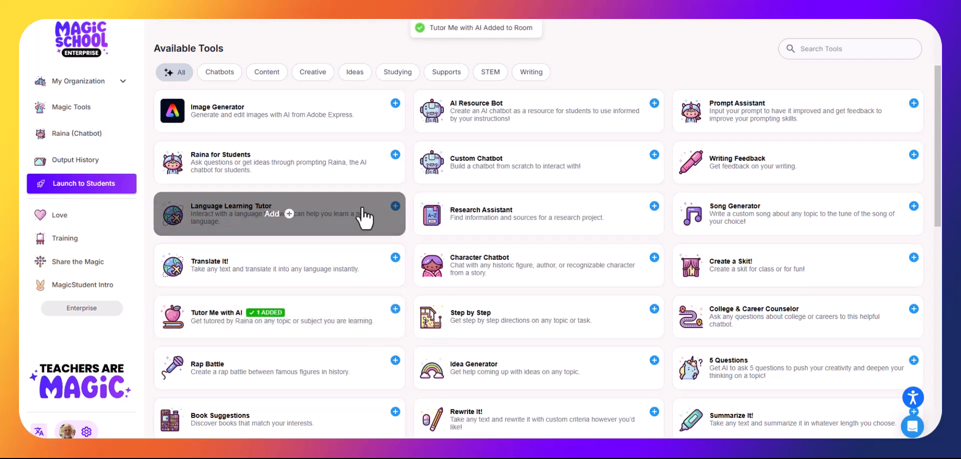
pyautogui.scroll(3, 373, 230)
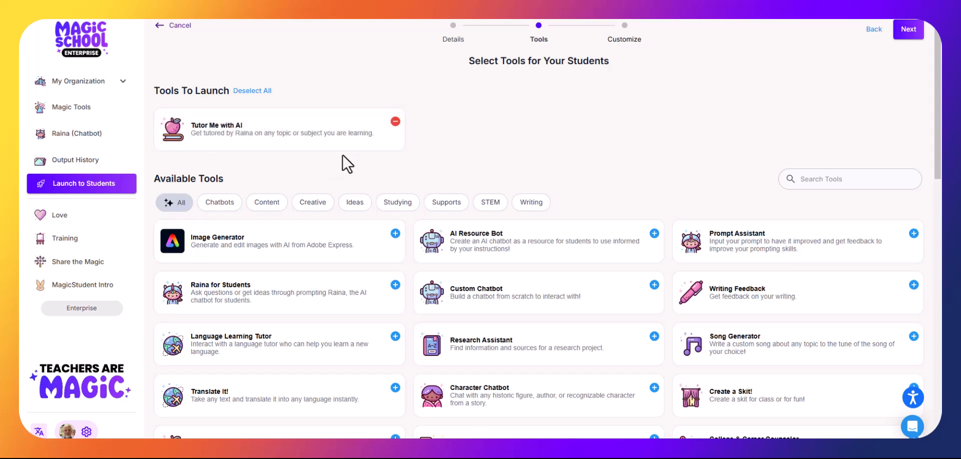
# Step: Remove Tutor Me with AI from the room's tools to launch and add it again from the available tools
pyautogui.moveTo(326, 140)
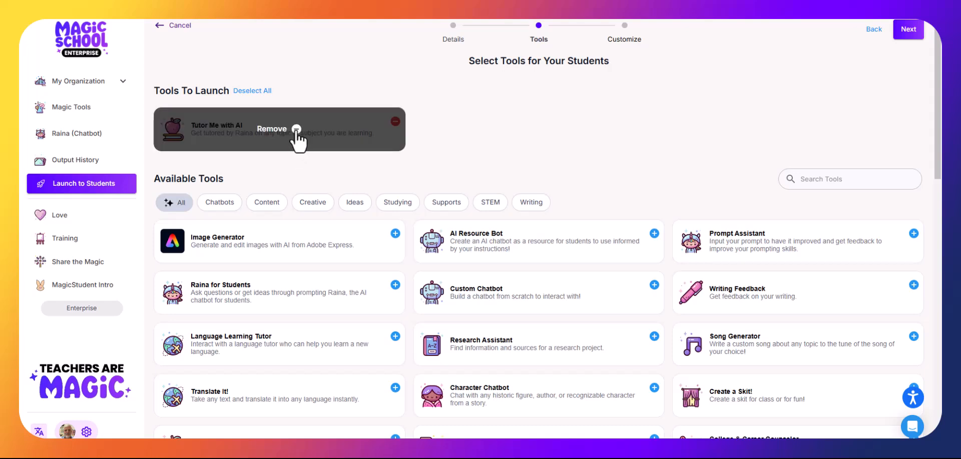
pyautogui.click(299, 138)
pyautogui.scroll(-8, 338, 197)
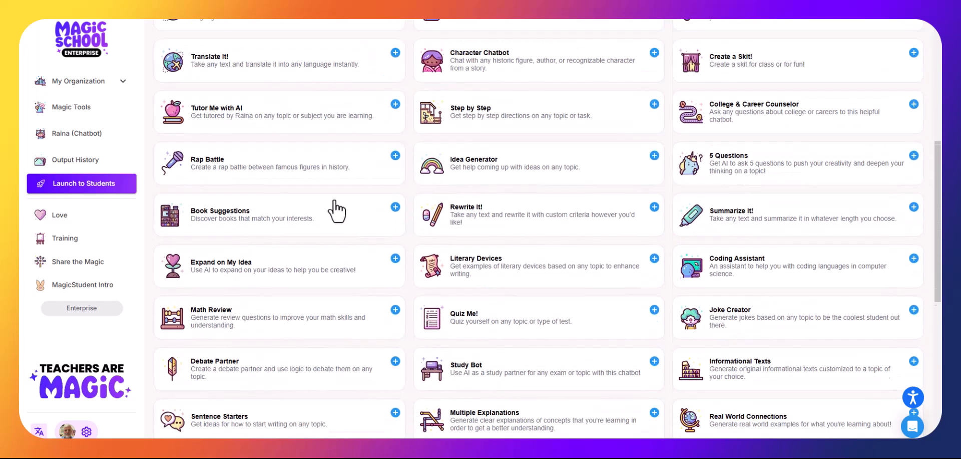
pyautogui.click(270, 61)
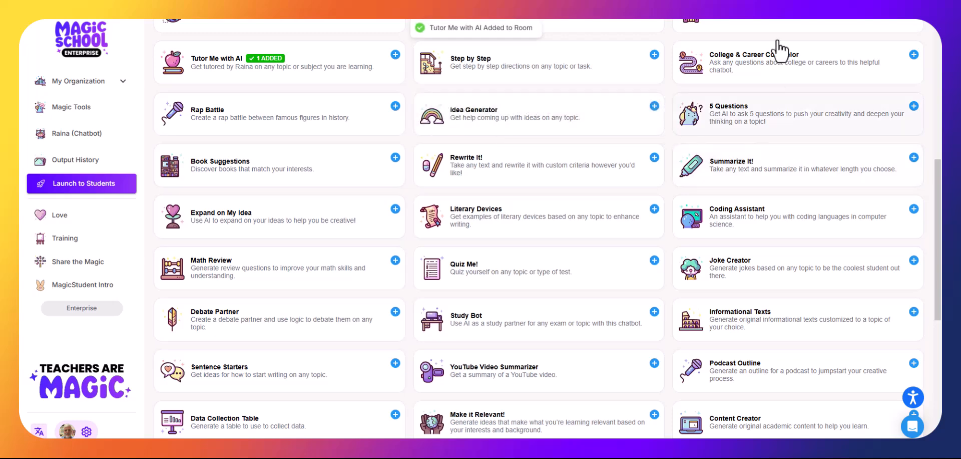
pyautogui.scroll(8, 650, 144)
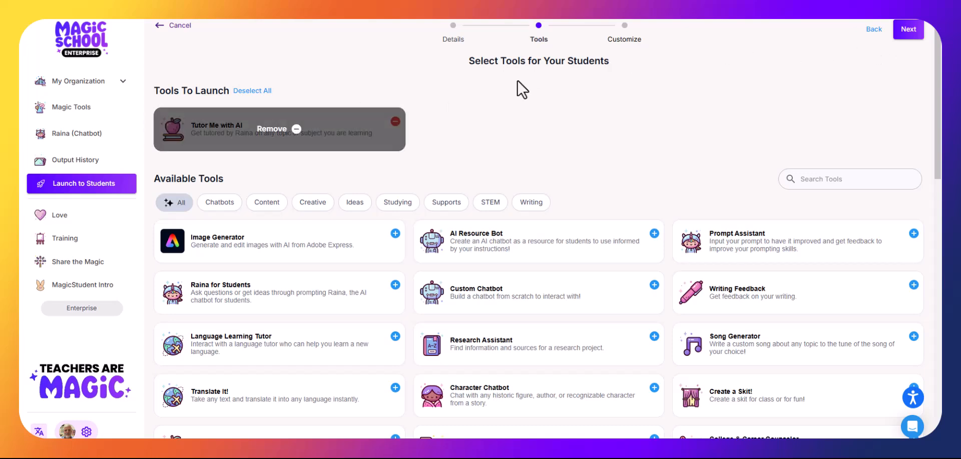
# Step: Continue to the room's customization stage and open the Tutor Me with AI tool for customizing
pyautogui.click(913, 31)
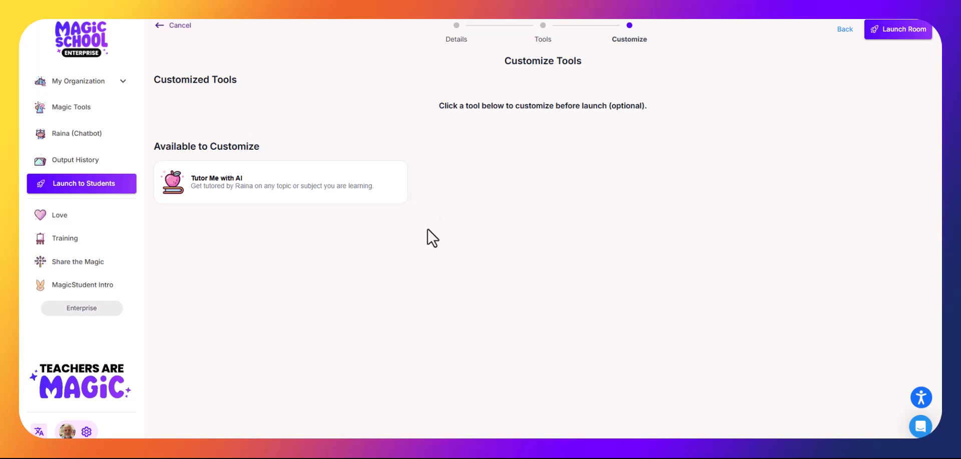
pyautogui.click(303, 186)
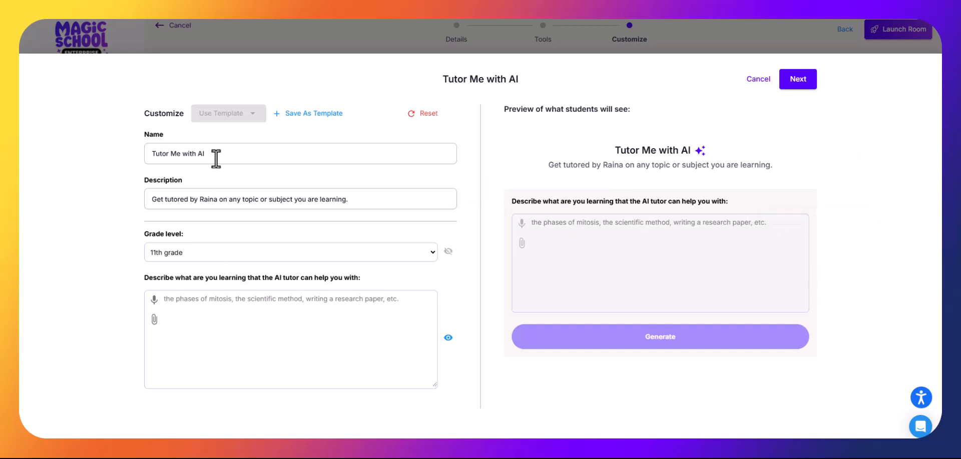
# Step: Rename the tool as "Separation of Powers Tutor" and choose 11th grade as its grade level
pyautogui.moveTo(219, 155); pyautogui.dragTo(137, 152)
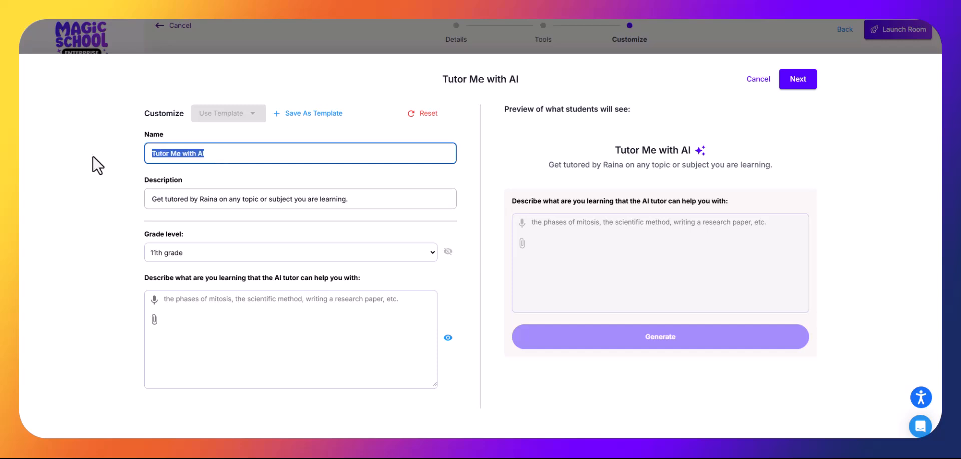
pyautogui.write('Separ')
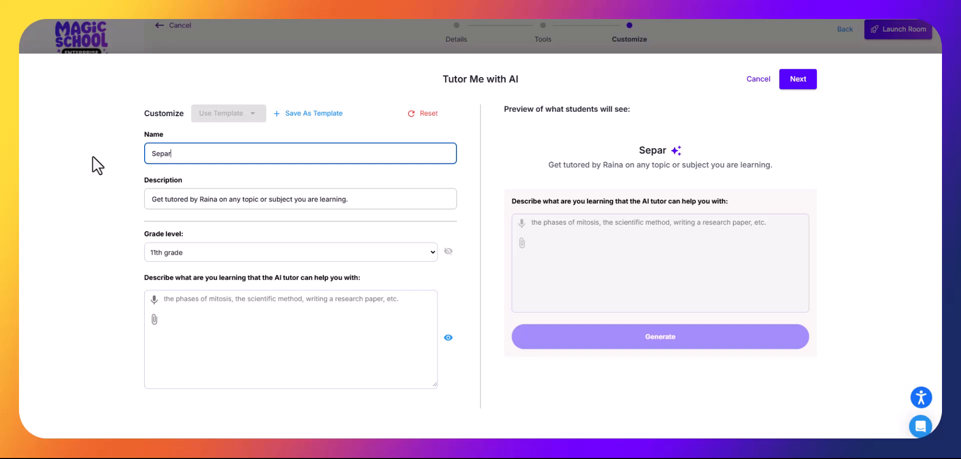
pyautogui.write('ation of Power')
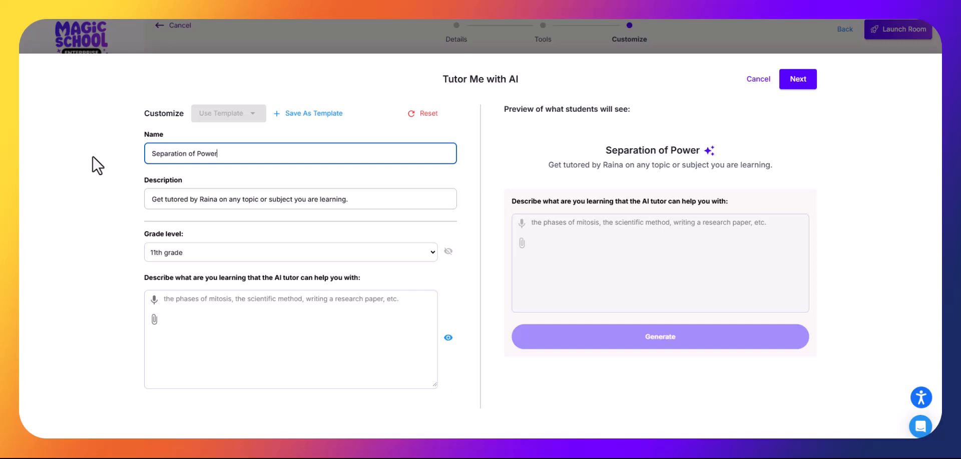
pyautogui.write('s Tutor')
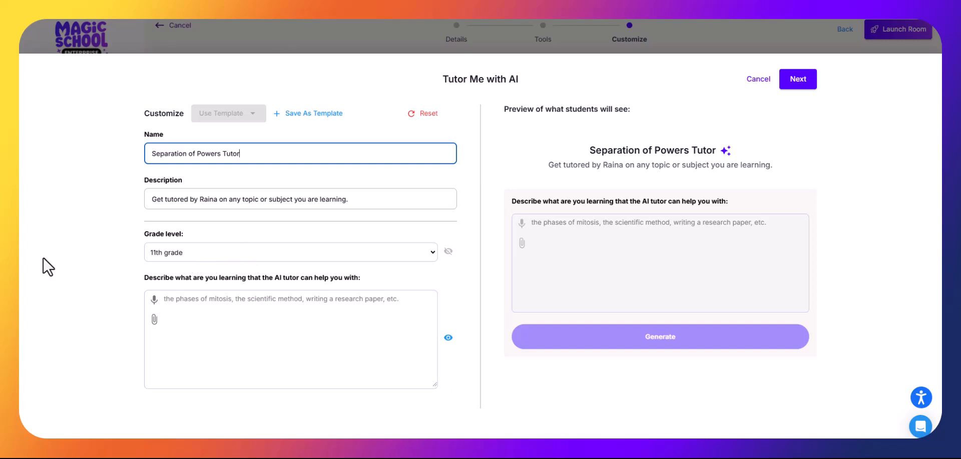
pyautogui.click(151, 254)
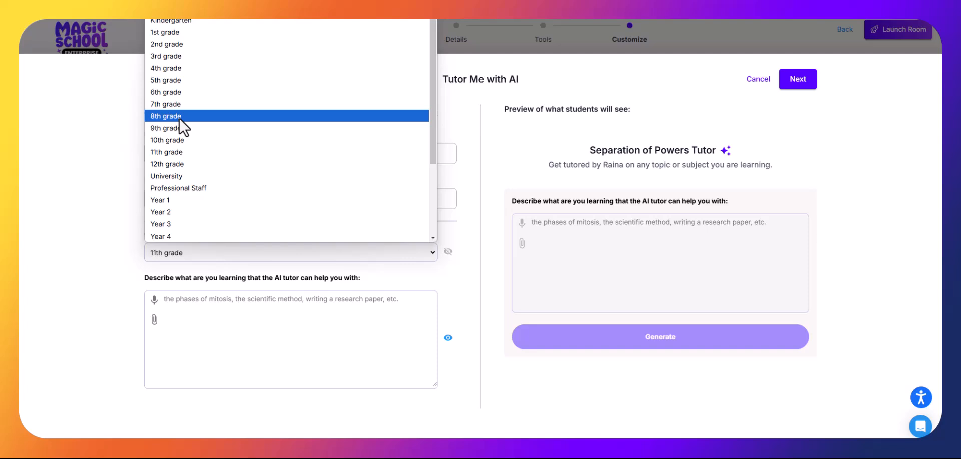
pyautogui.click(164, 152)
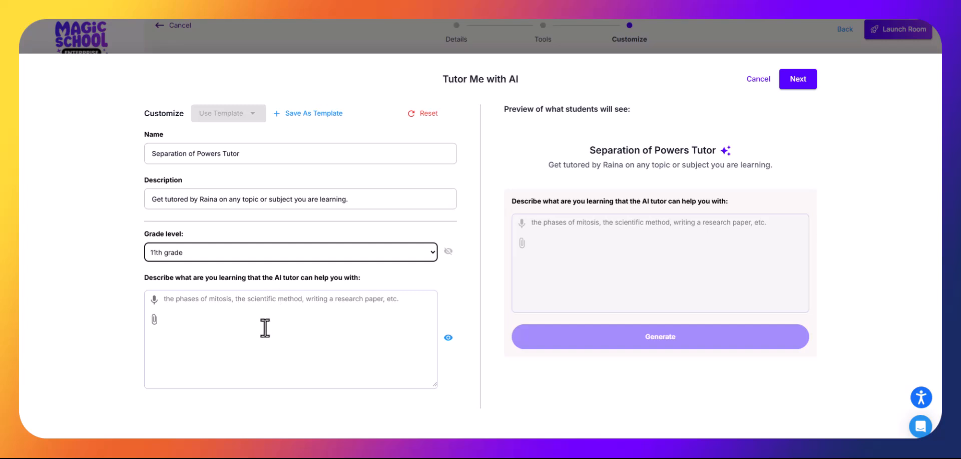
# Step: Describe the learning topic for the AI tutor as "focus on the US constitutional principles of separation of powers and checks and balances."
pyautogui.click(233, 330)
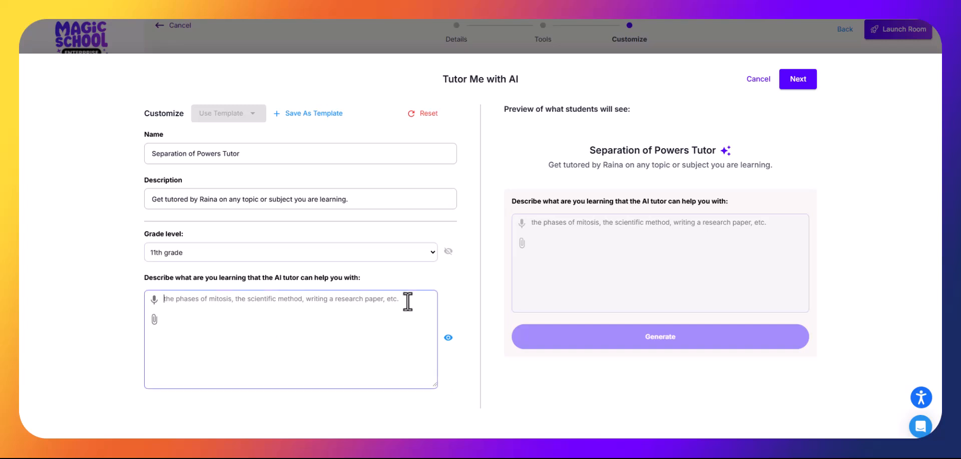
pyautogui.write('focus')
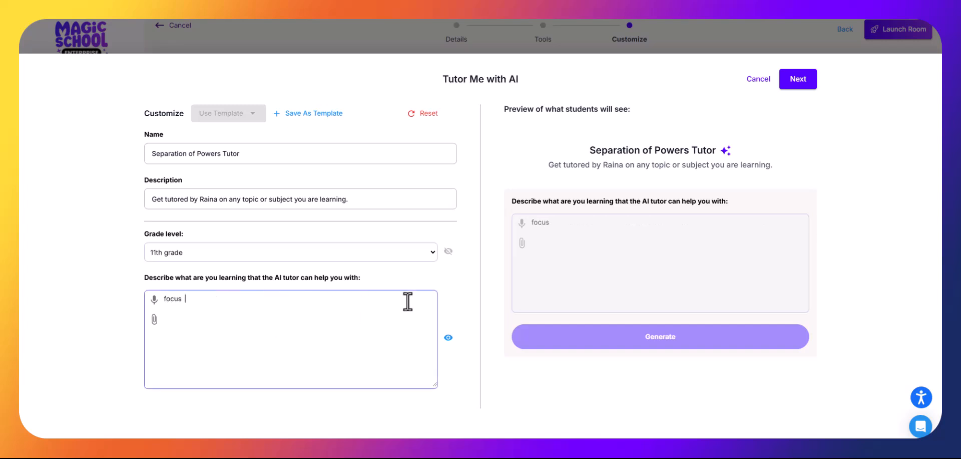
pyautogui.write(' on the US consti')
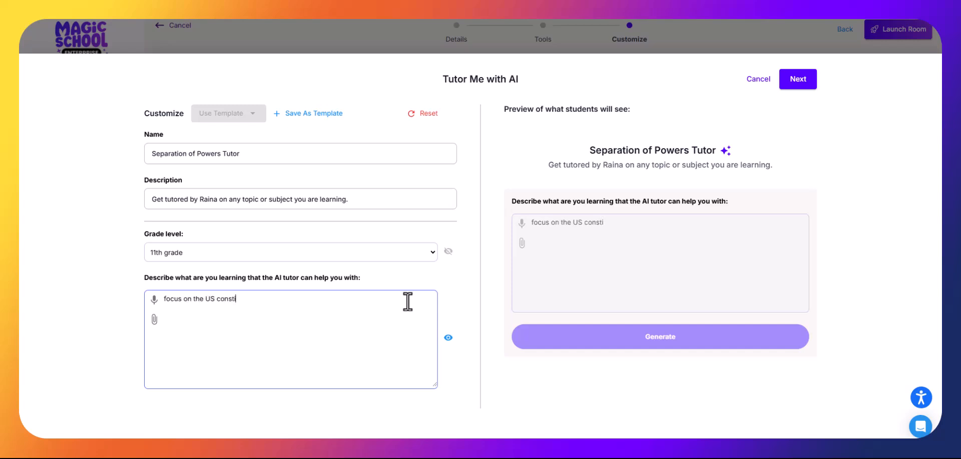
pyautogui.write('tutional prin')
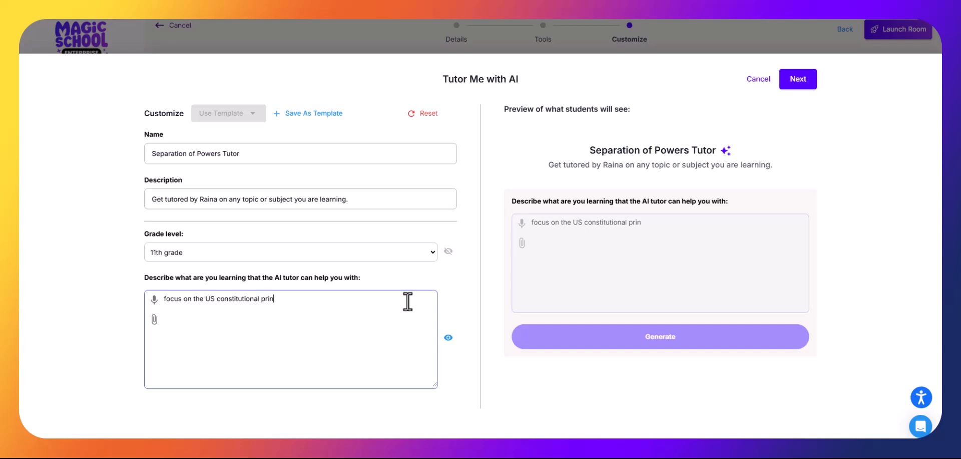
pyautogui.write('ciples of separation of powers and checks and balances. B')
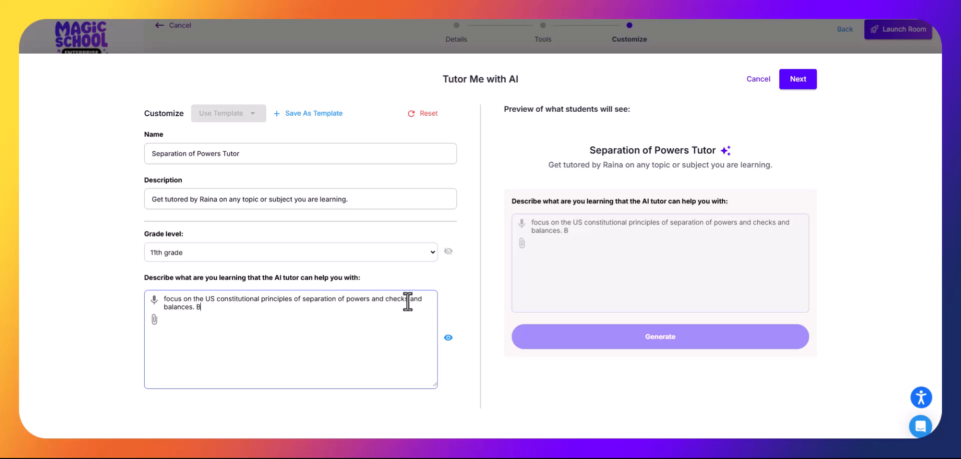
pyautogui.press('BackSpace')
# Step: Append "I want the students to really understand how the three branches function to keep each other from becoming too powerful." and hide that field from students
pyautogui.write('I want the student')
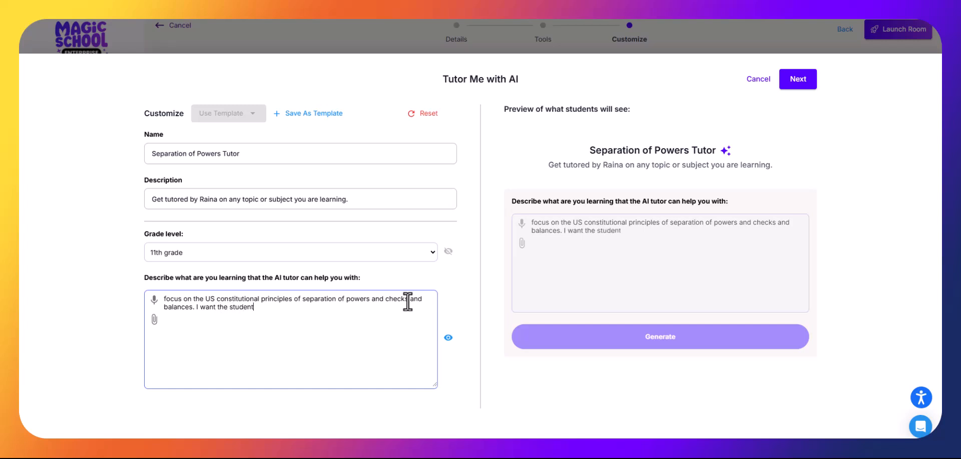
pyautogui.write('s to really understand ho')
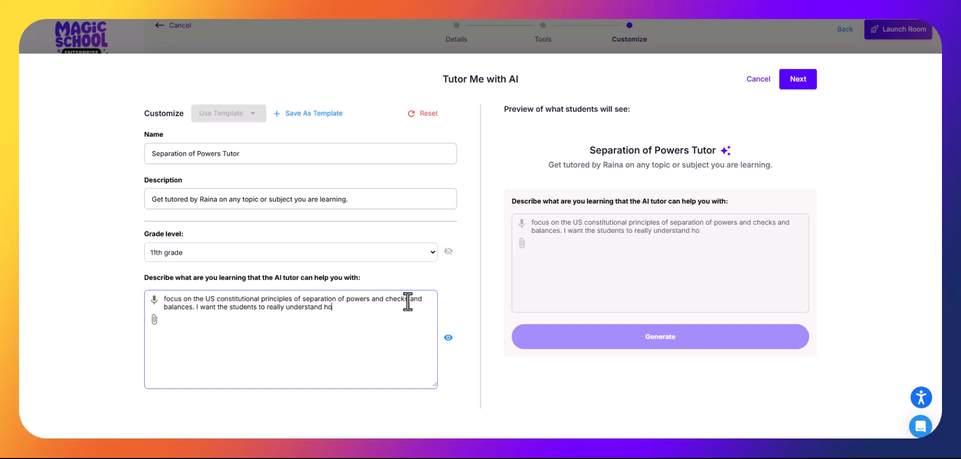
pyautogui.write('w the three branches function to ')
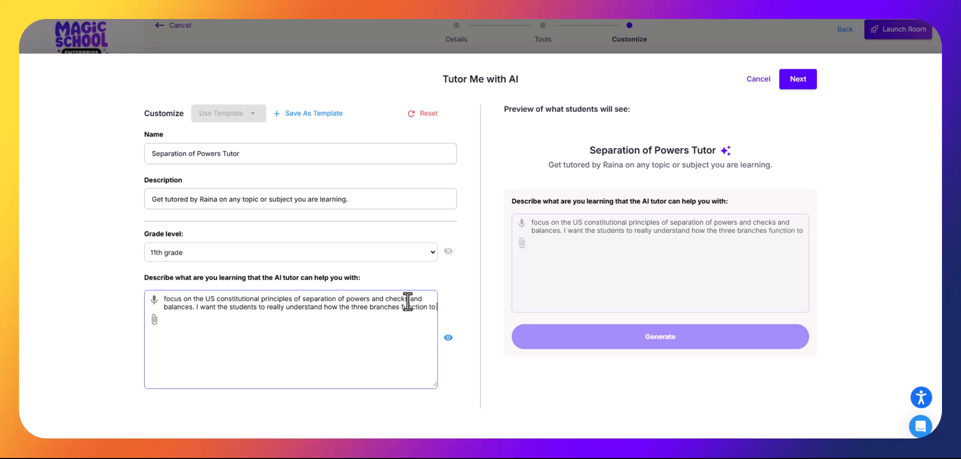
pyautogui.write('keep each other ')
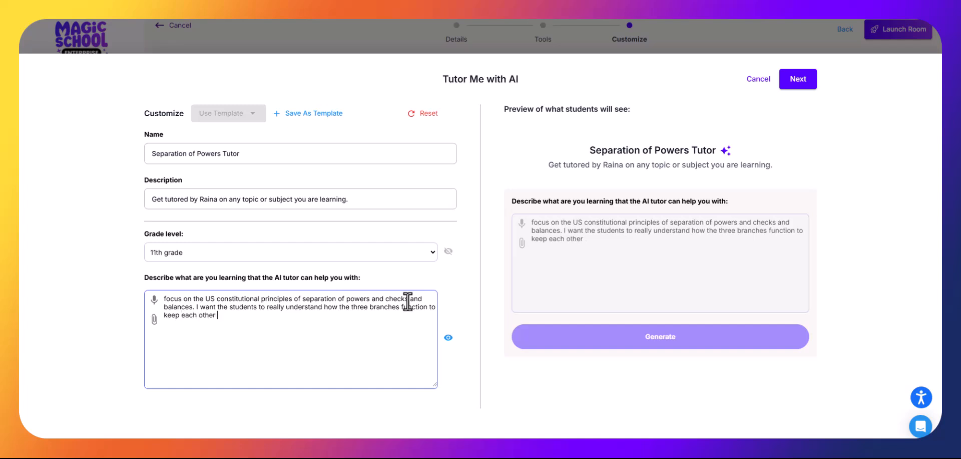
pyautogui.write('from becomin')
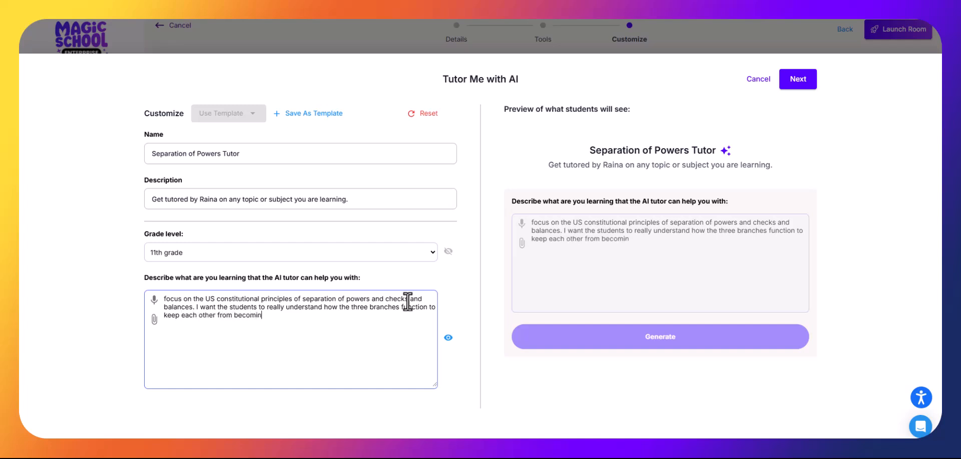
pyautogui.write('g too powerful.')
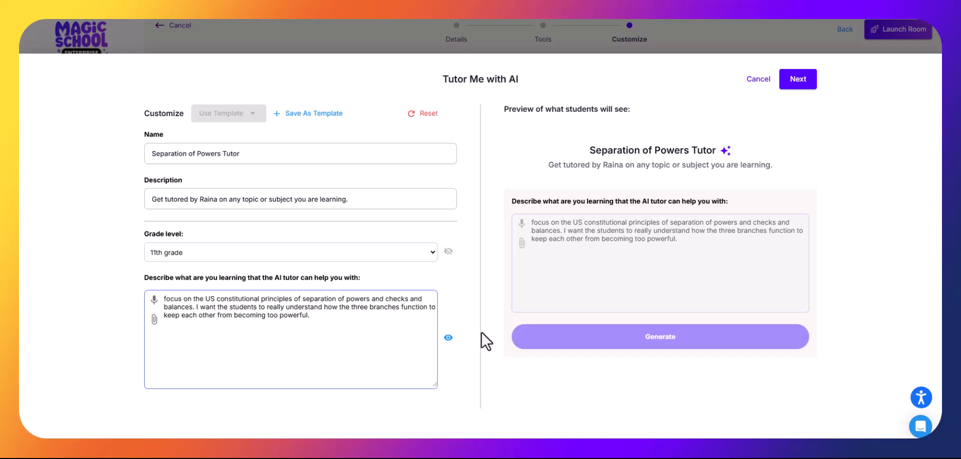
pyautogui.click(448, 338)
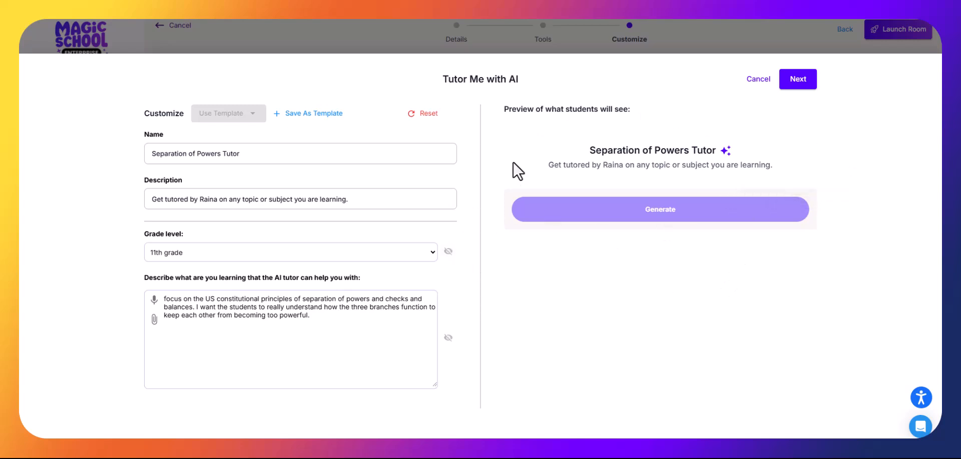
# Step: Start a test of the customized tutor and answer "the government is divided into three branches. each has a different set of powers"
pyautogui.click(798, 83)
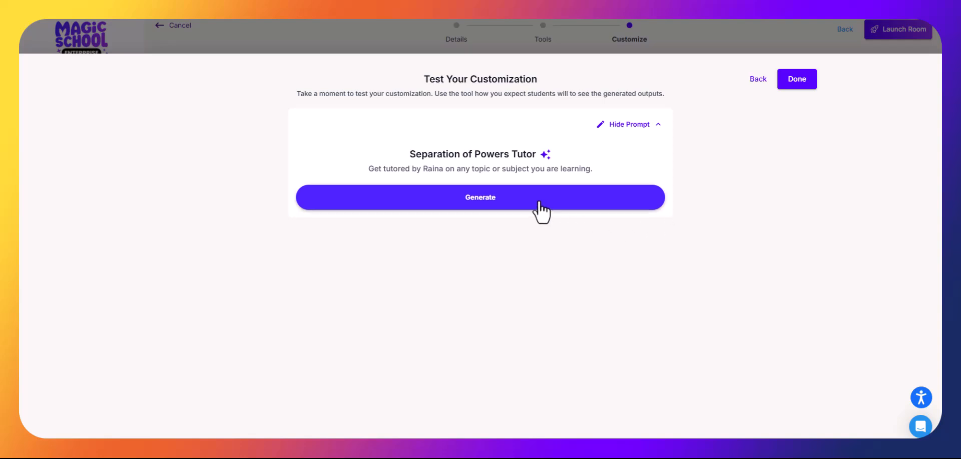
pyautogui.click(473, 200)
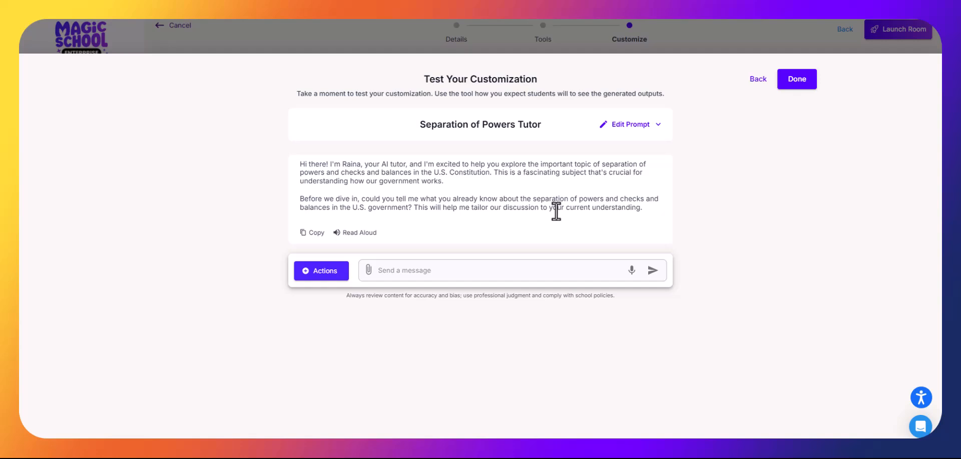
pyautogui.click(395, 275)
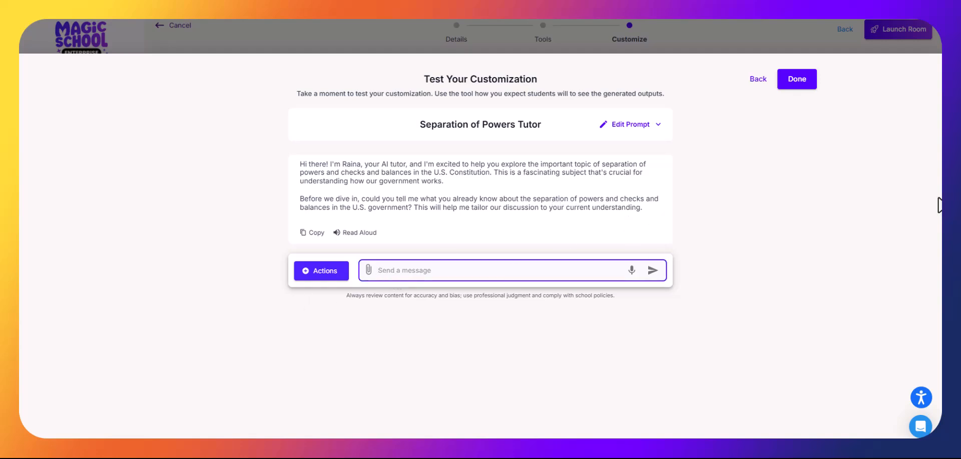
pyautogui.write('the government is divided into')
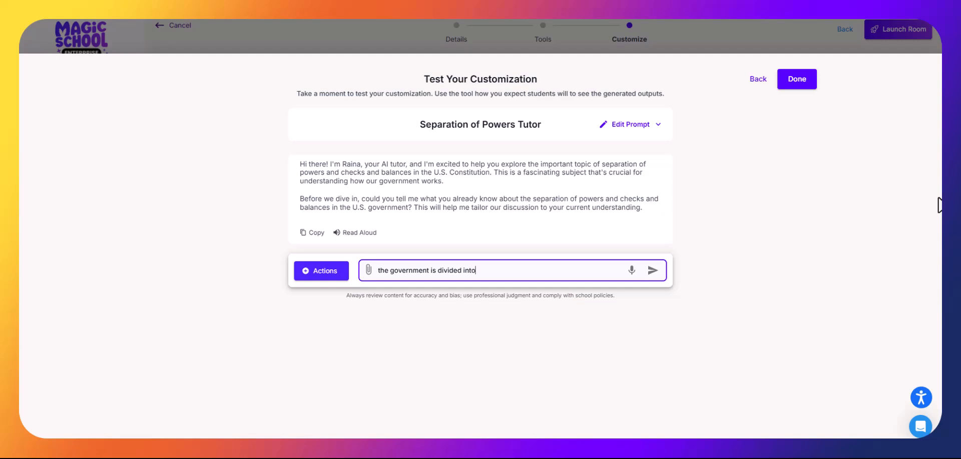
pyautogui.write(' three branches. each has a different set of powers')
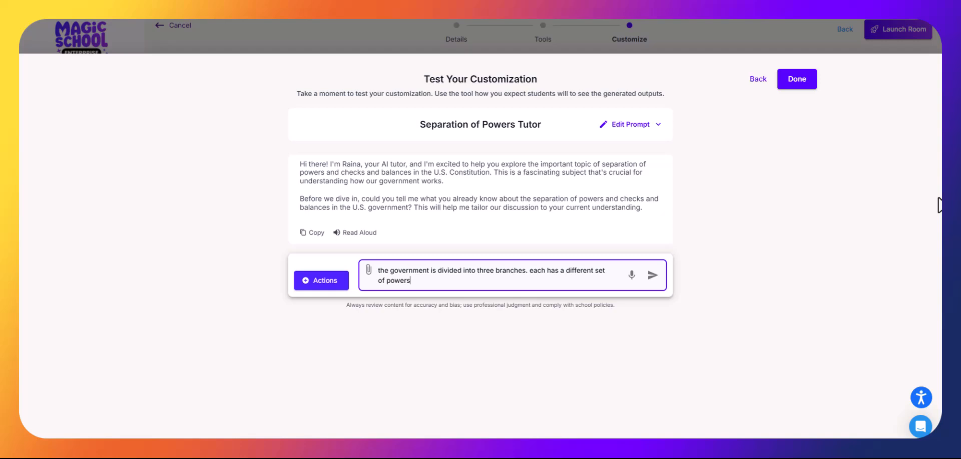
pyautogui.press('Return')
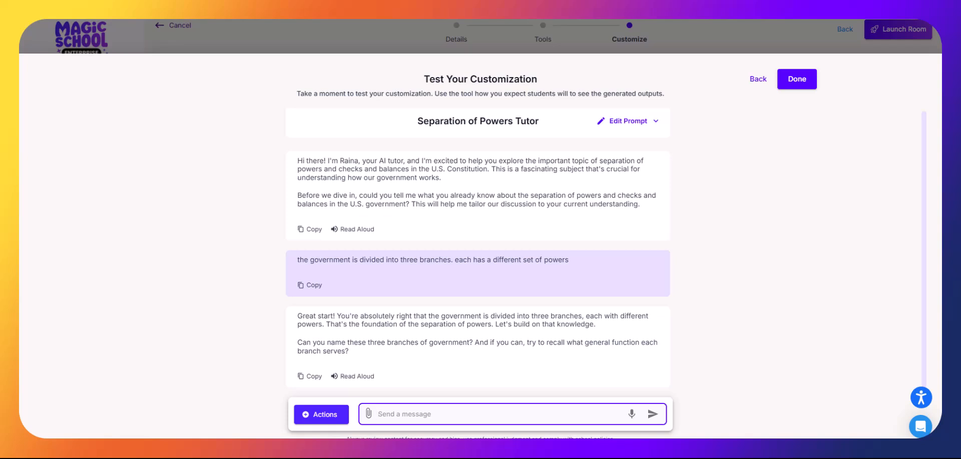
# Step: Answer the tutor's follow-up question with "executive, legislative, and congress" and review the test conversation
pyautogui.write('executive, legistlative, and congre')
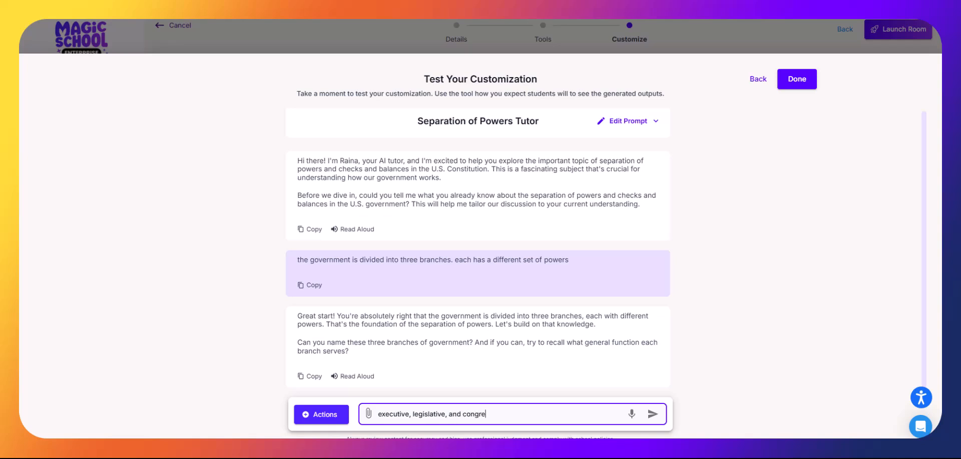
pyautogui.write('ss')
pyautogui.click(653, 414)
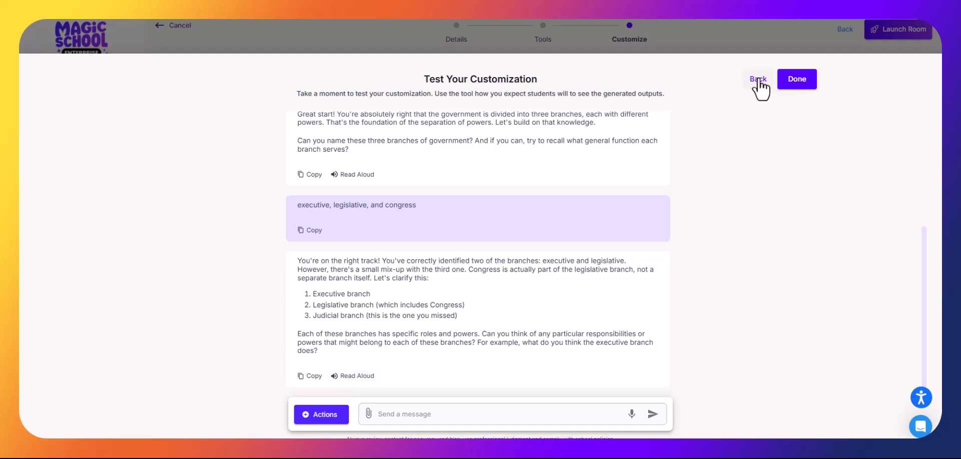
pyautogui.scroll(5, 722, 287)
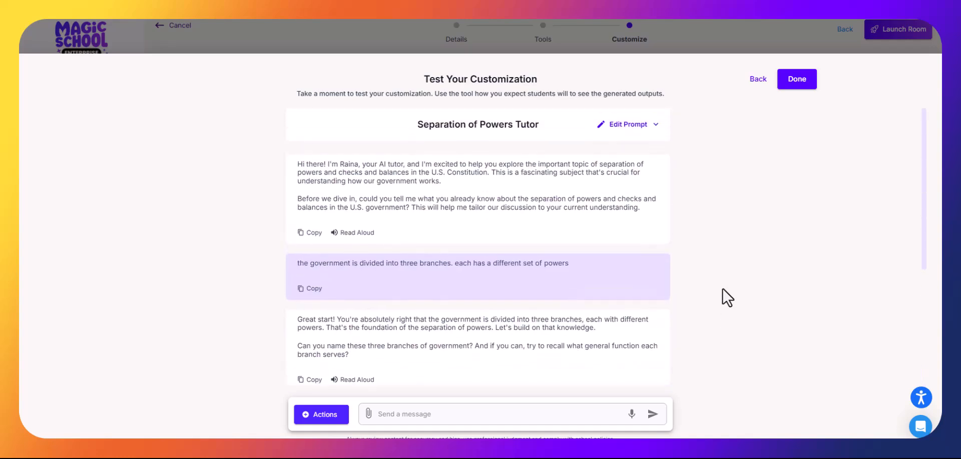
pyautogui.scroll(-5, 722, 288)
# Step: Return to the tool's customization, set the grade level to 7th grade, and generate a new test of the tutor
pyautogui.click(758, 80)
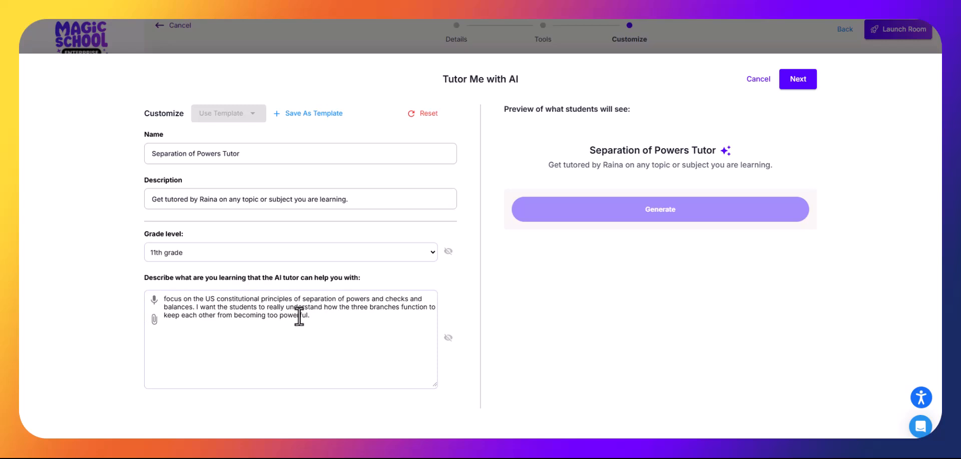
pyautogui.click(299, 258)
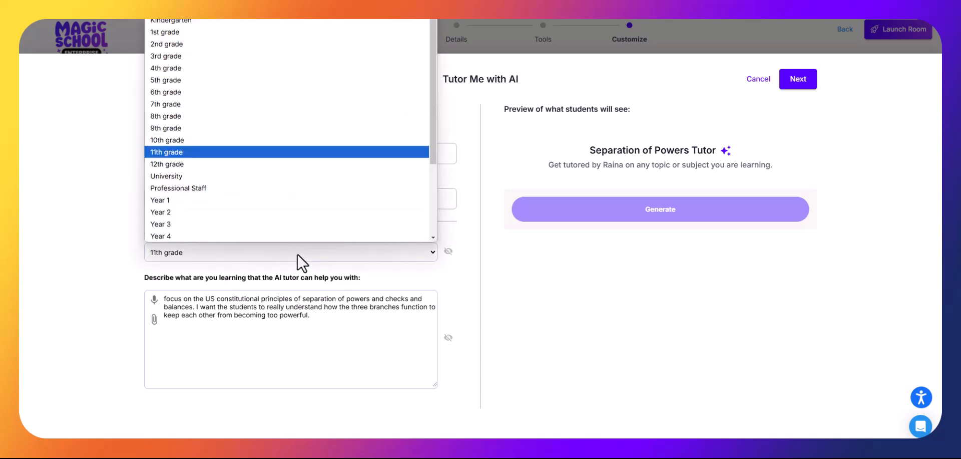
pyautogui.click(203, 109)
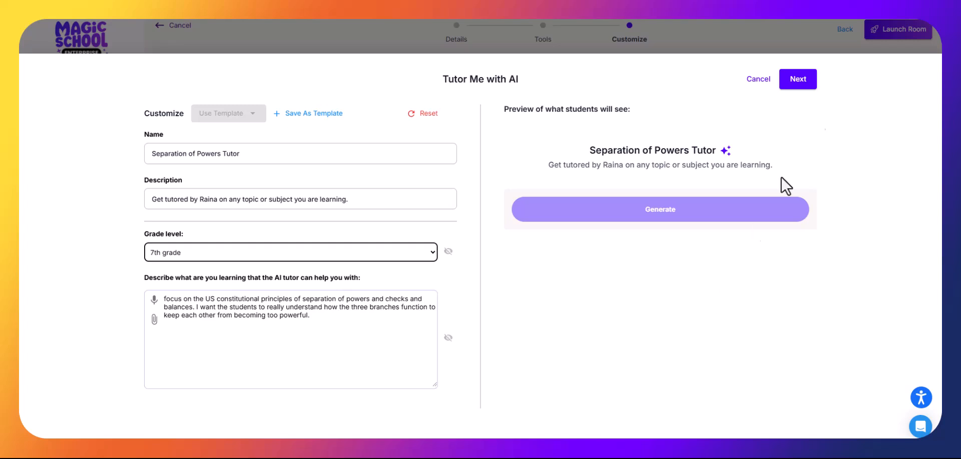
pyautogui.click(807, 83)
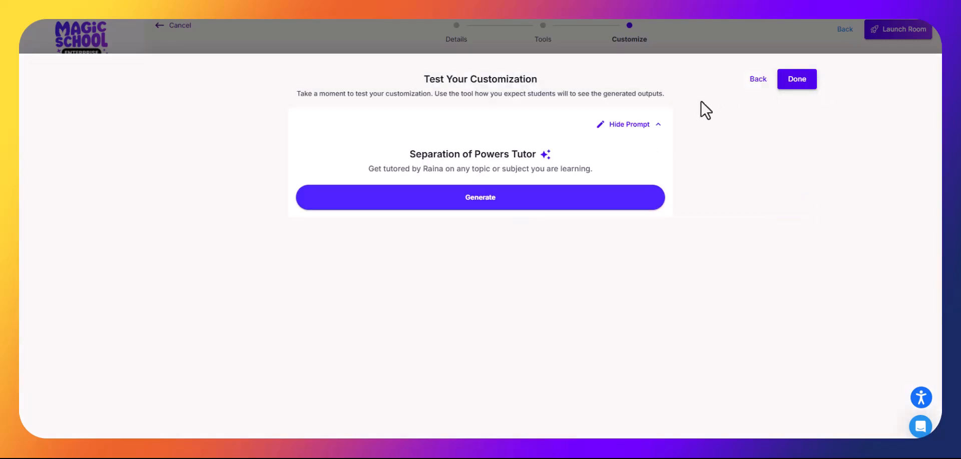
pyautogui.click(609, 205)
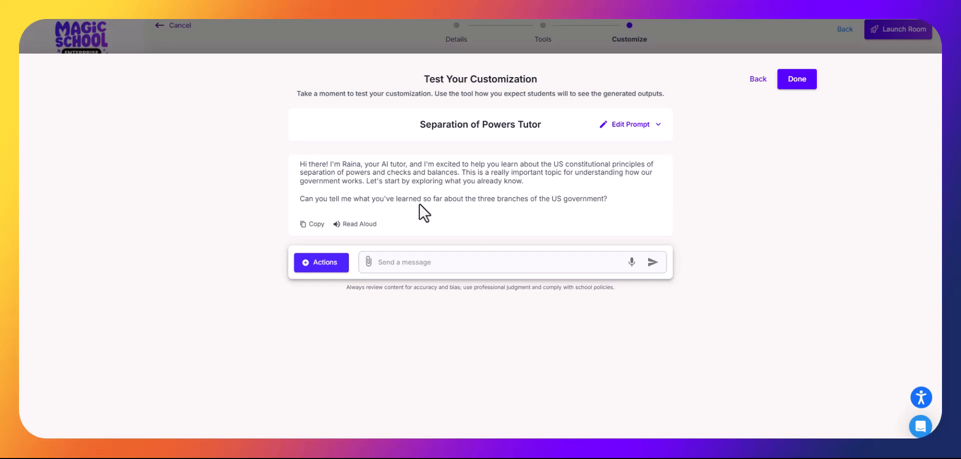
# Step: Go back to the customization, make the grade level field visible to students, and hide it again
pyautogui.click(758, 79)
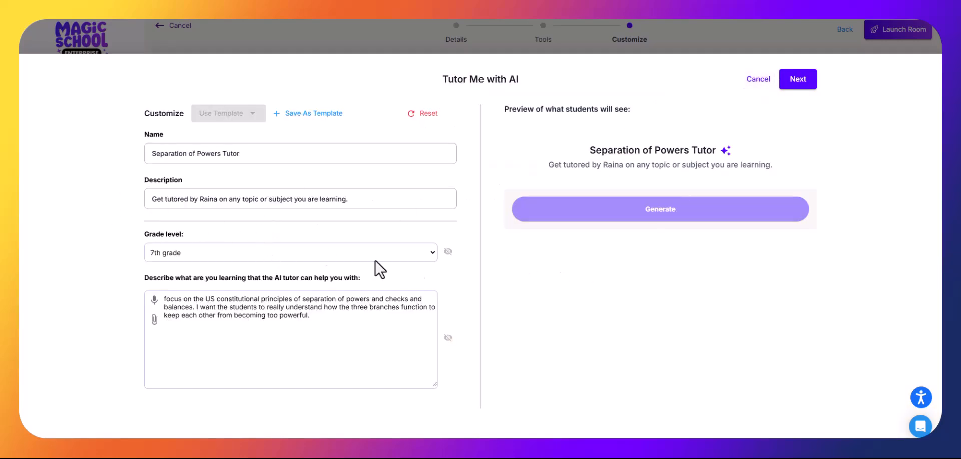
pyautogui.click(448, 251)
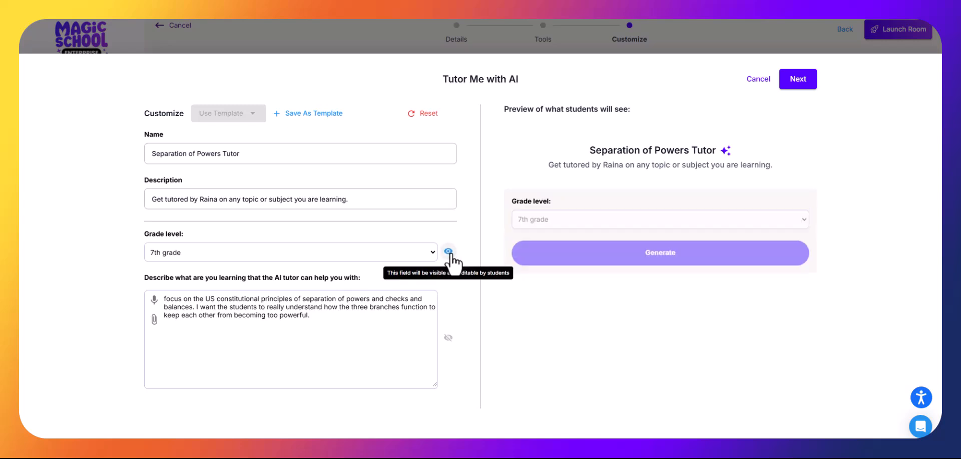
pyautogui.click(448, 251)
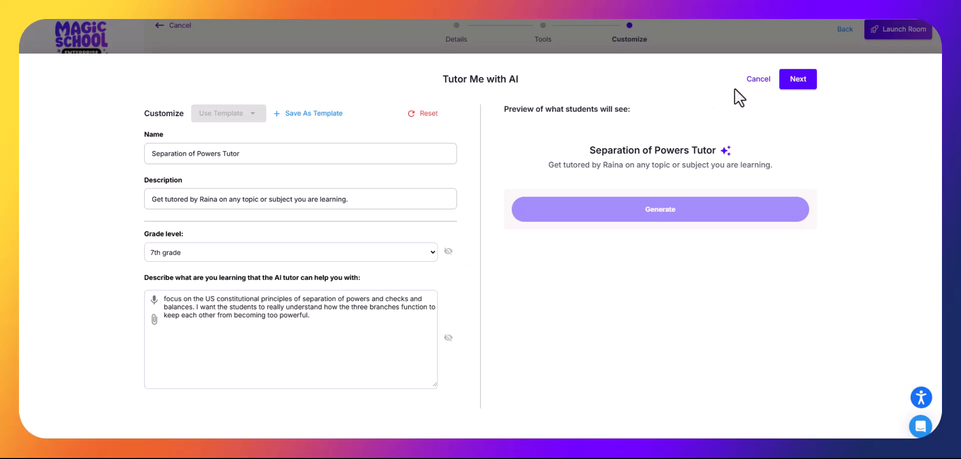
# Step: Finish the Separation of Powers Tutor customization without further testing and launch the room
pyautogui.click(795, 85)
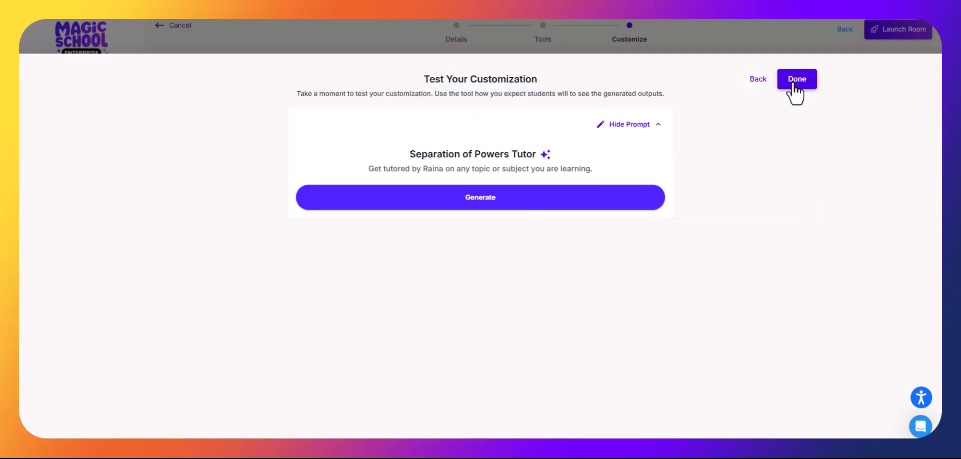
pyautogui.click(795, 85)
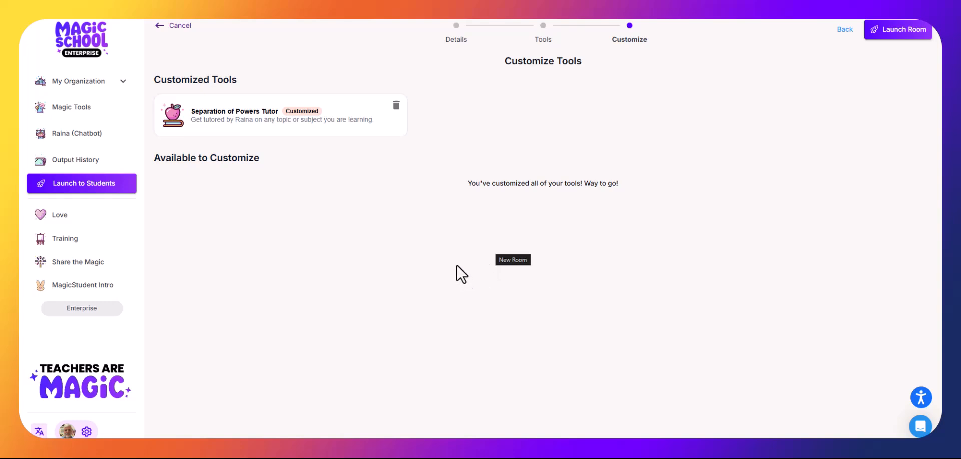
pyautogui.click(891, 35)
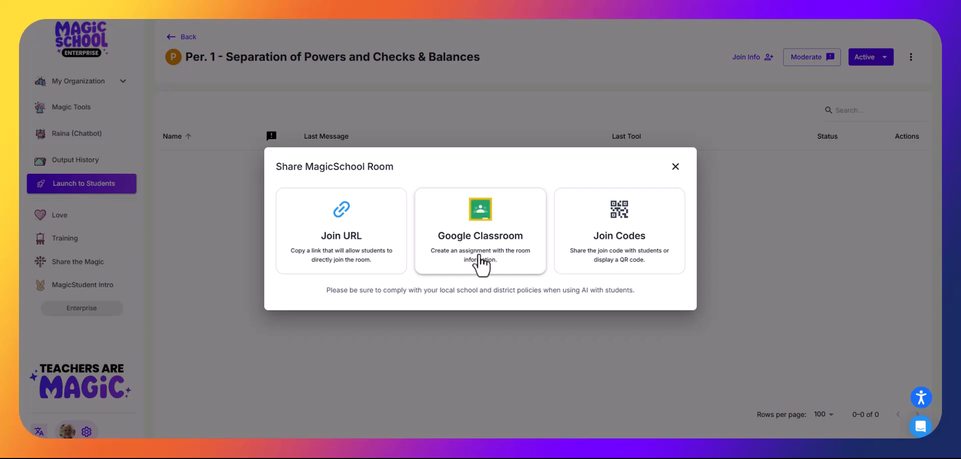
# Step: Share the room through Google Classroom as an assignment for the Crash Course 4 class
pyautogui.click(480, 261)
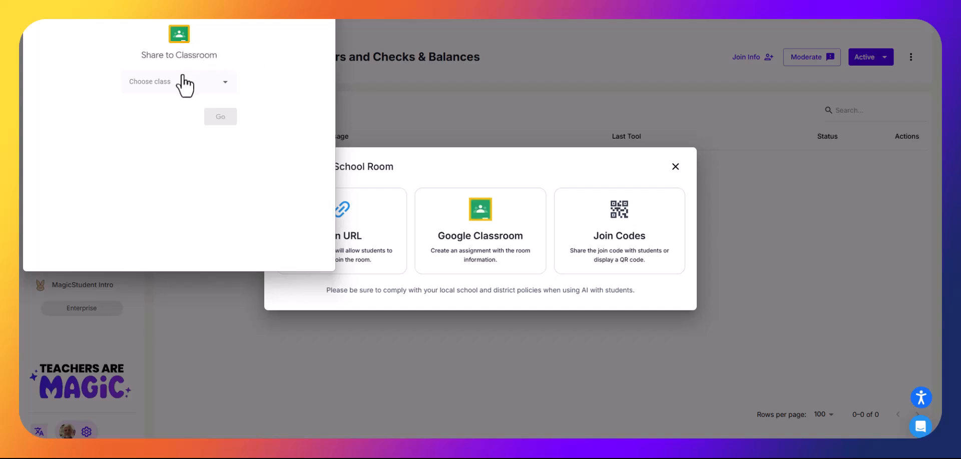
pyautogui.moveTo(336, 74); pyautogui.dragTo(681, 114)
pyautogui.moveTo(462, 19); pyautogui.dragTo(546, 25)
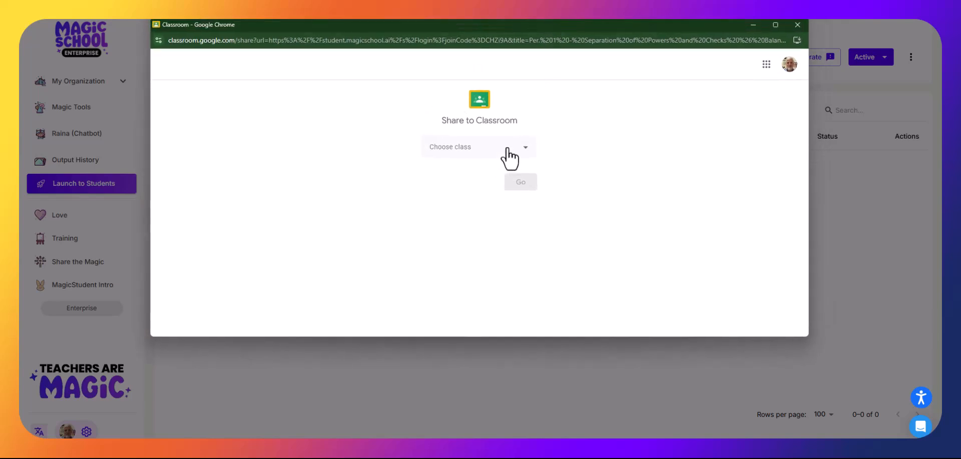
pyautogui.click(526, 149)
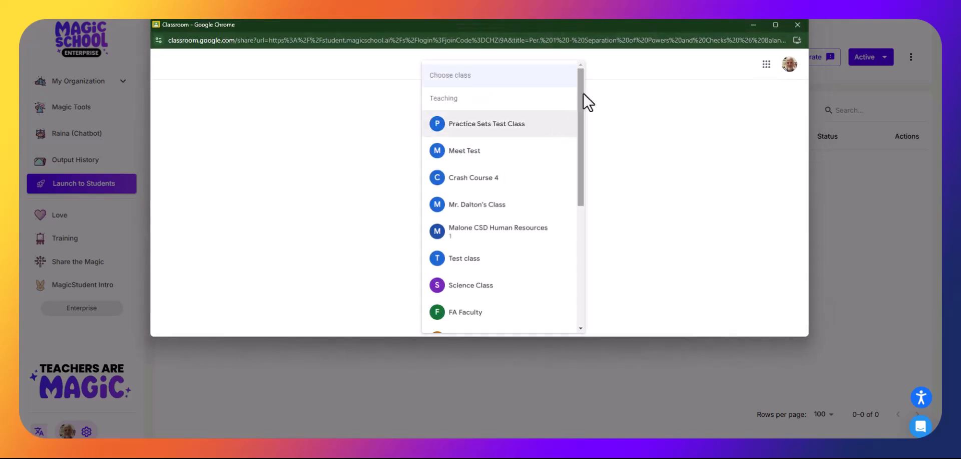
pyautogui.moveTo(580, 94); pyautogui.dragTo(581, 98)
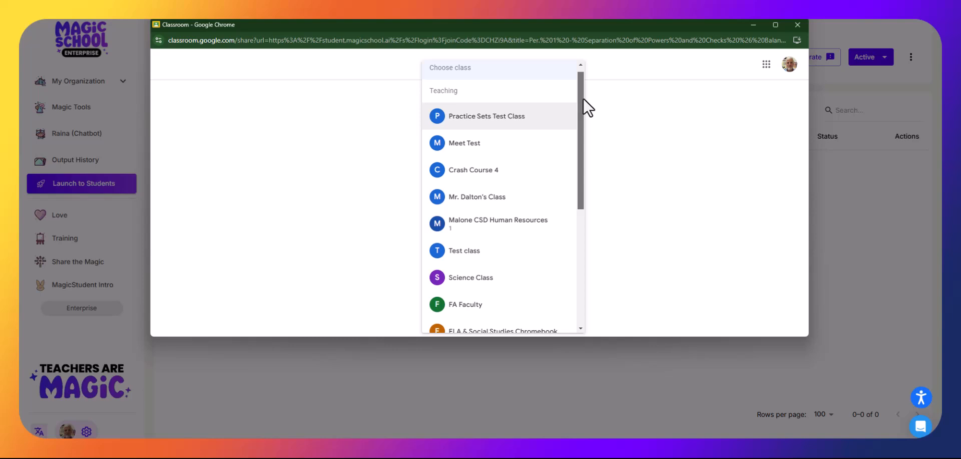
pyautogui.click(496, 176)
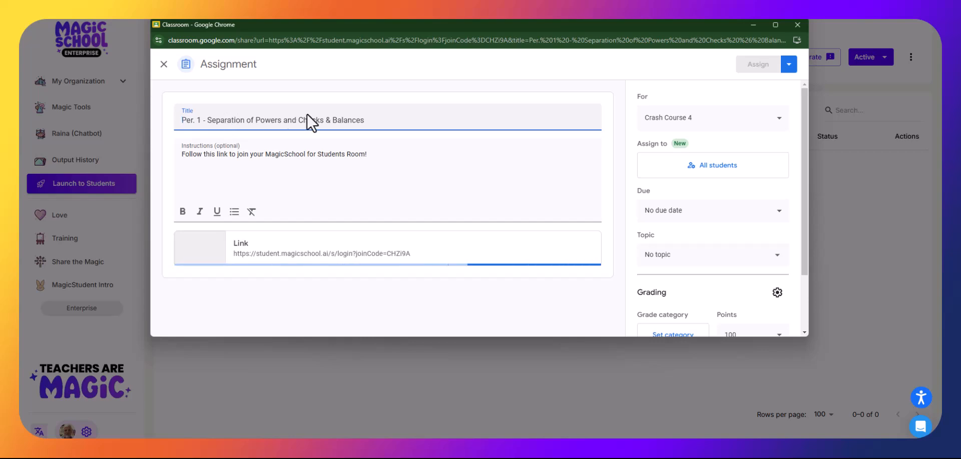
# Step: Set the Google Classroom assignment's points to Ungraded
pyautogui.moveTo(805, 97); pyautogui.dragTo(788, 161)
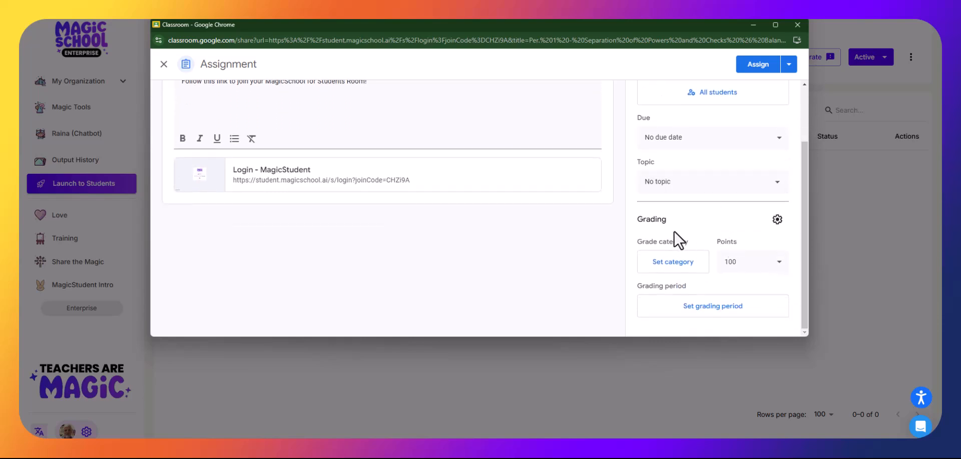
pyautogui.click(758, 268)
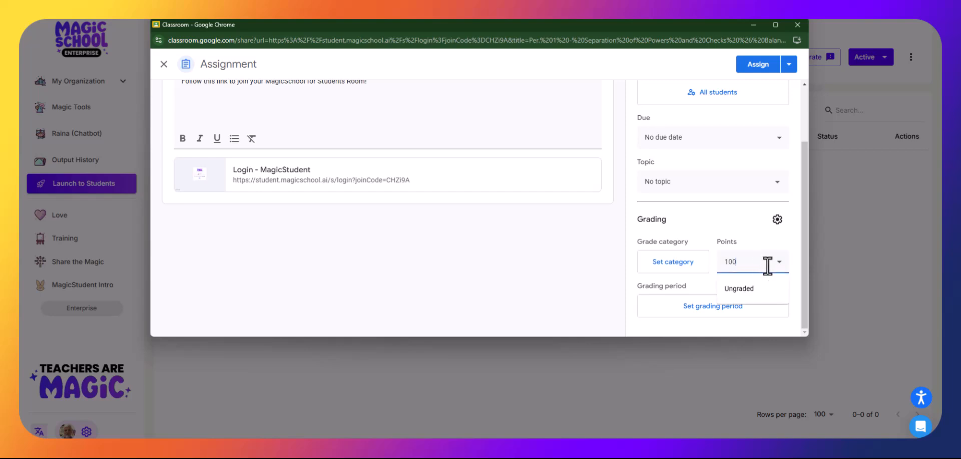
pyautogui.click(735, 295)
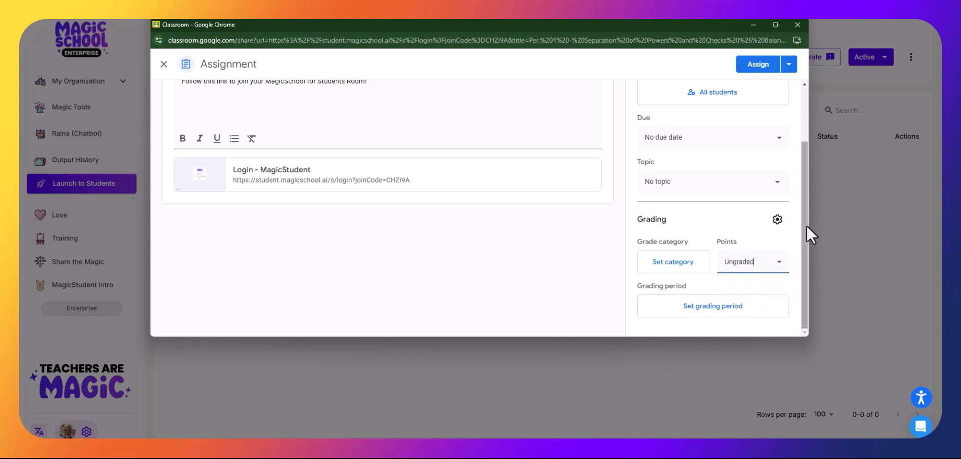
pyautogui.moveTo(806, 223); pyautogui.dragTo(812, 181)
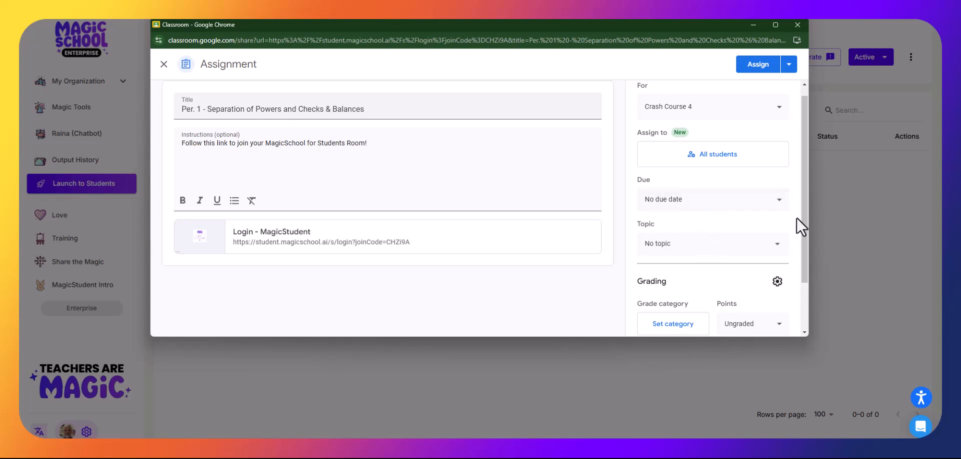
pyautogui.moveTo(802, 161); pyautogui.dragTo(804, 133)
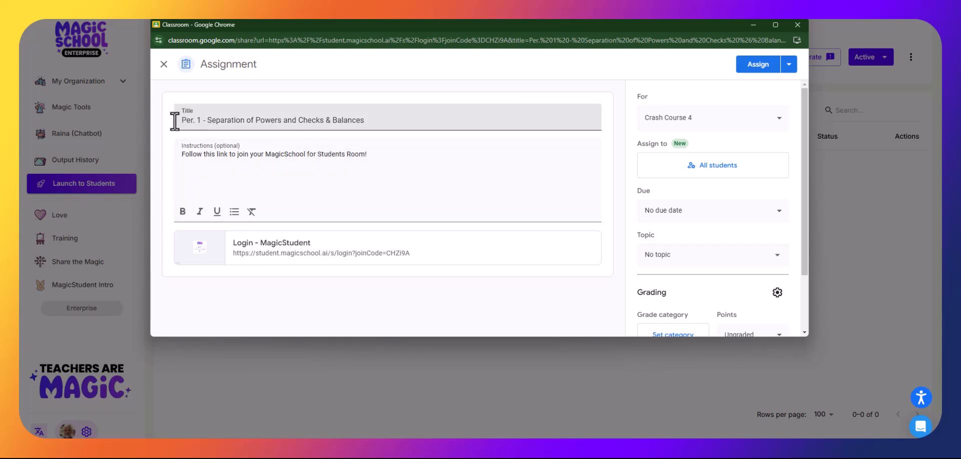
# Step: Review the assignment's title and the list of classes it can be posted to
pyautogui.moveTo(175, 120); pyautogui.dragTo(196, 120)
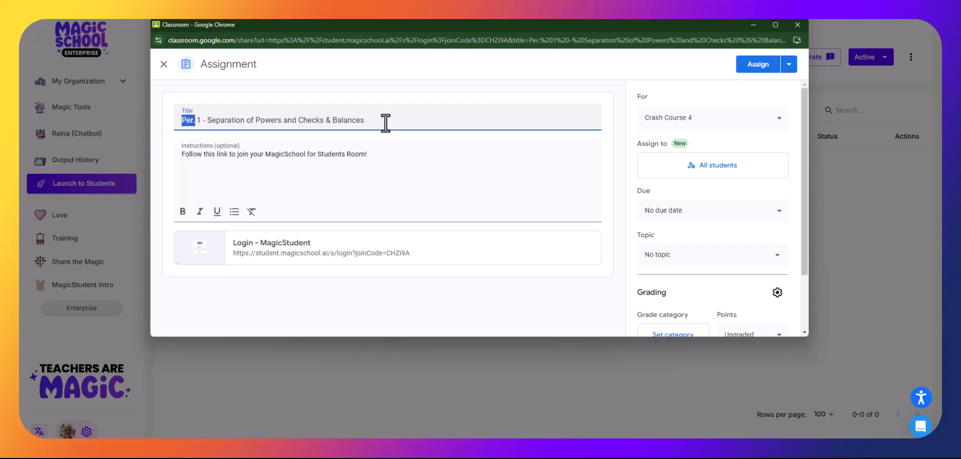
pyautogui.click(385, 124)
pyautogui.moveTo(385, 124); pyautogui.dragTo(182, 122)
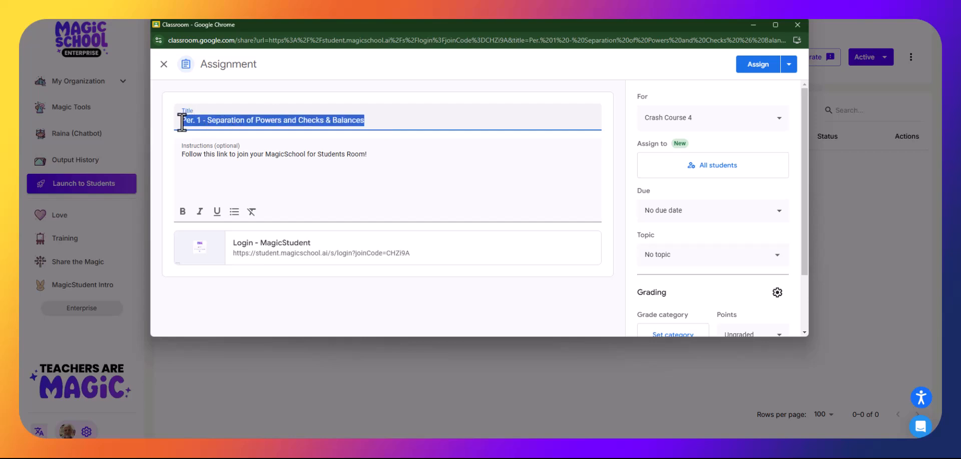
pyautogui.click(182, 150)
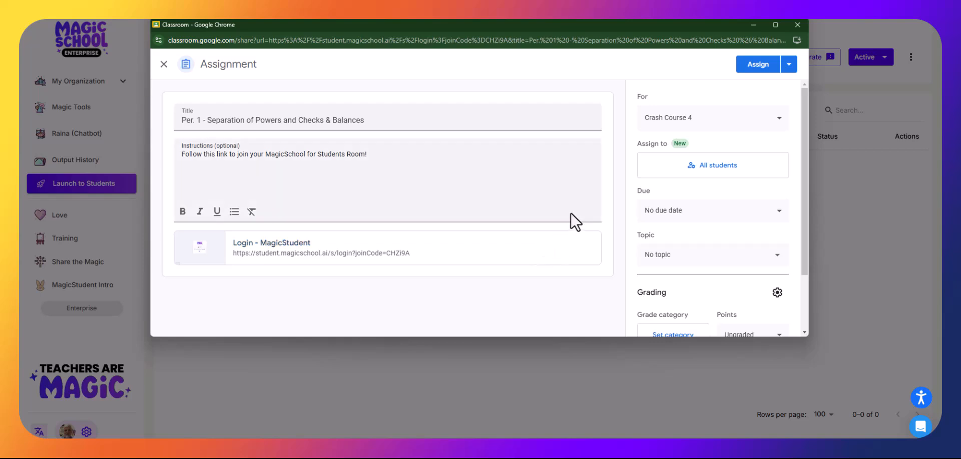
pyautogui.click(779, 120)
pyautogui.click(781, 131)
pyautogui.click(780, 120)
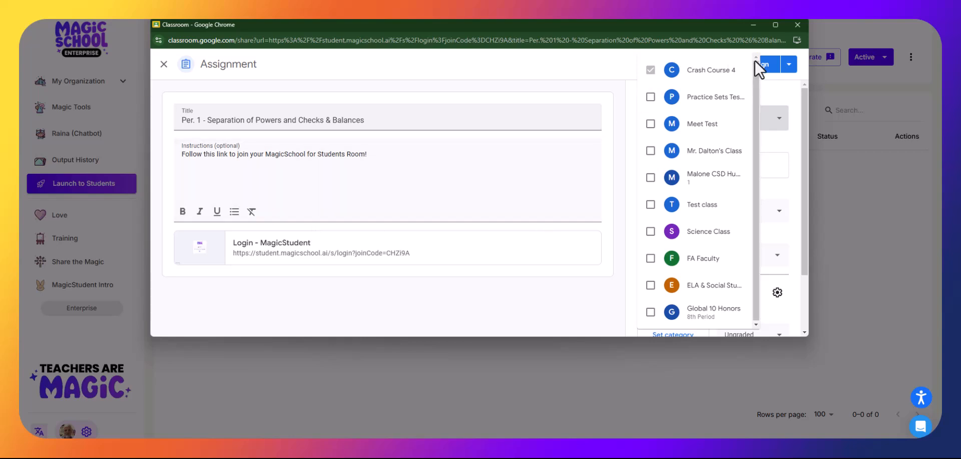
pyautogui.click(767, 92)
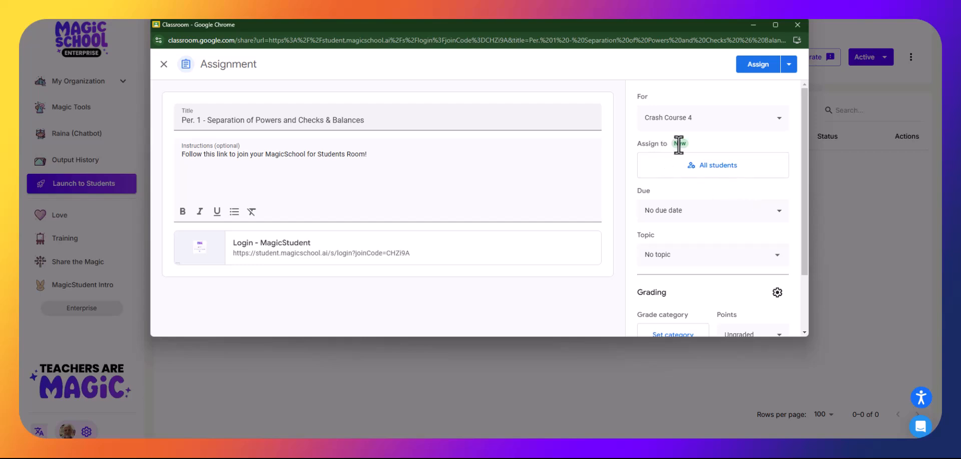
# Step: Try limiting the assignment to Fake Student and Secondary Student, and restore it to all students
pyautogui.click(703, 173)
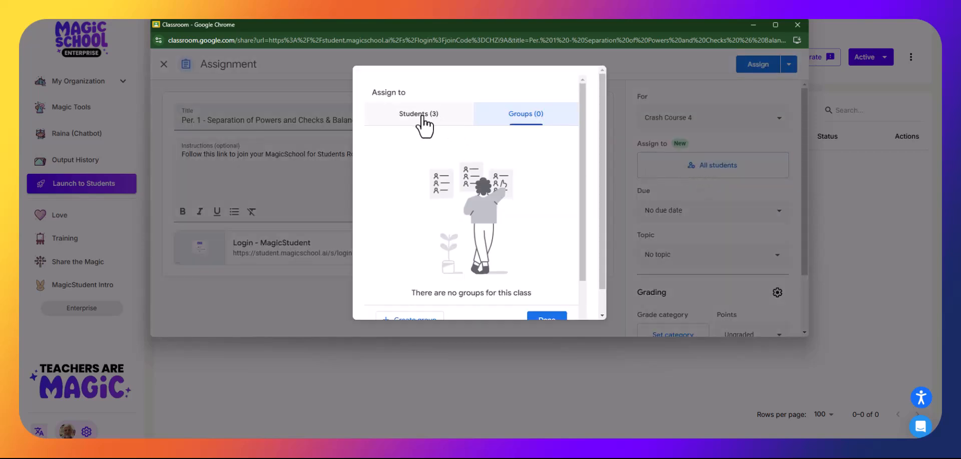
pyautogui.click(422, 117)
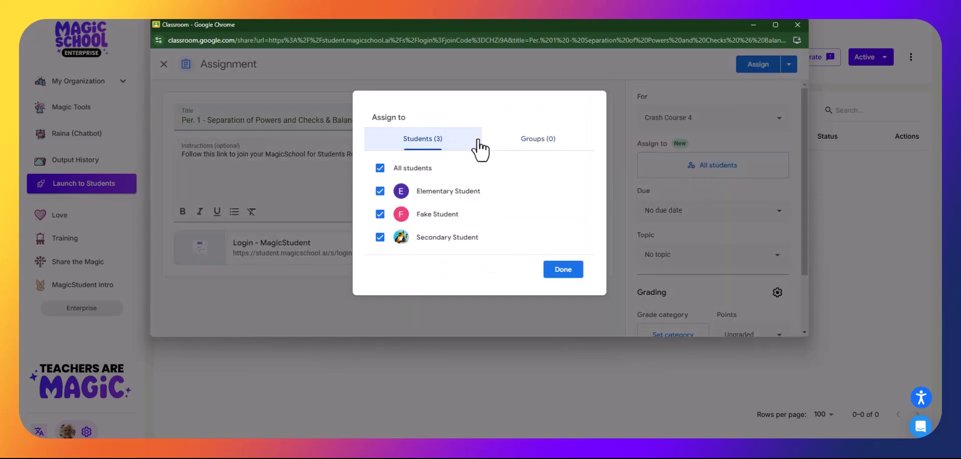
pyautogui.click(380, 168)
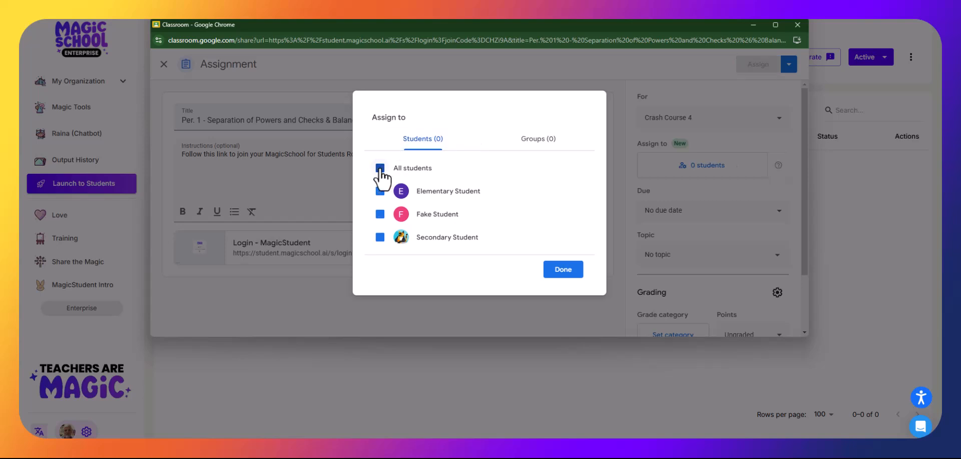
pyautogui.click(381, 214)
pyautogui.click(380, 237)
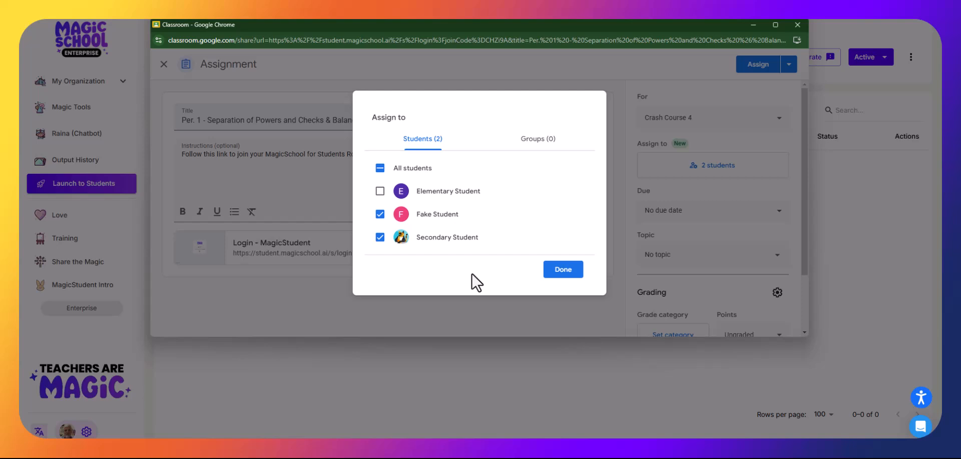
pyautogui.click(380, 169)
pyautogui.click(563, 270)
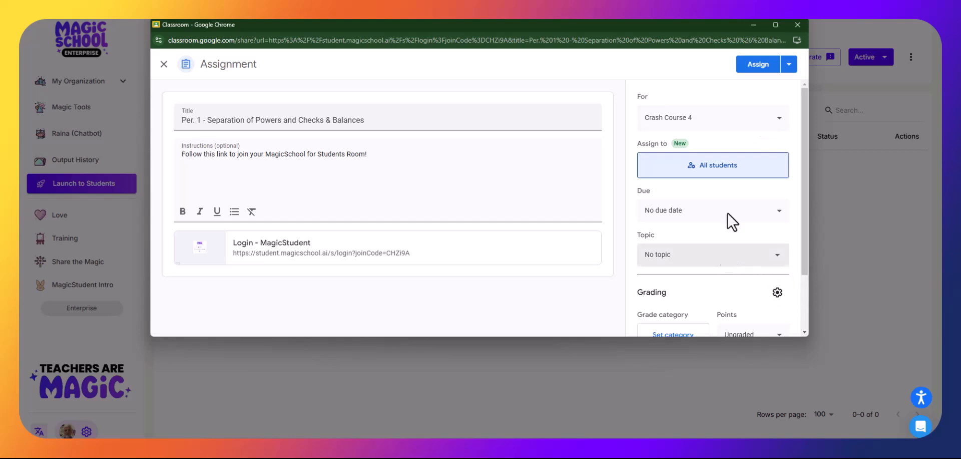
# Step: Check the remaining assignment settings and post the assignment to the class
pyautogui.scroll(-2, 701, 220)
pyautogui.scroll(1, 700, 220)
pyautogui.scroll(-1, 702, 227)
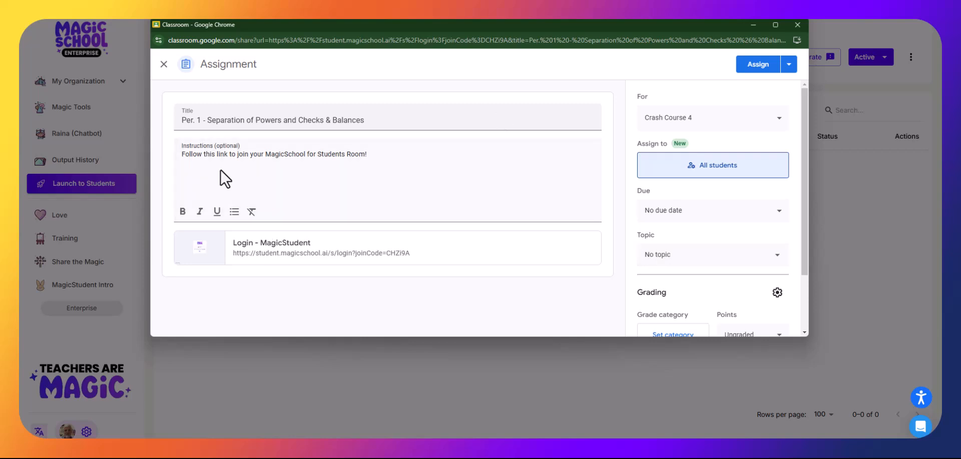
pyautogui.click(759, 65)
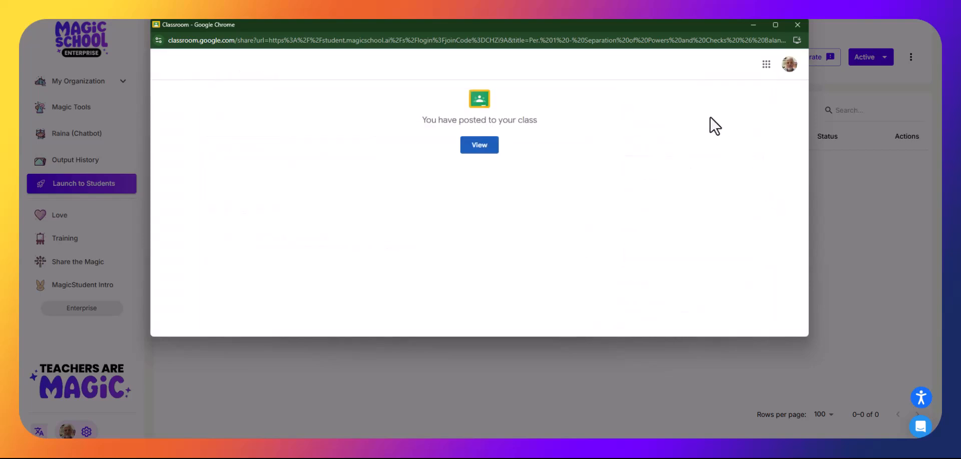
# Step: Open the posted assignment in the Crash Course 4 stream and view its student work and instructions
pyautogui.click(474, 146)
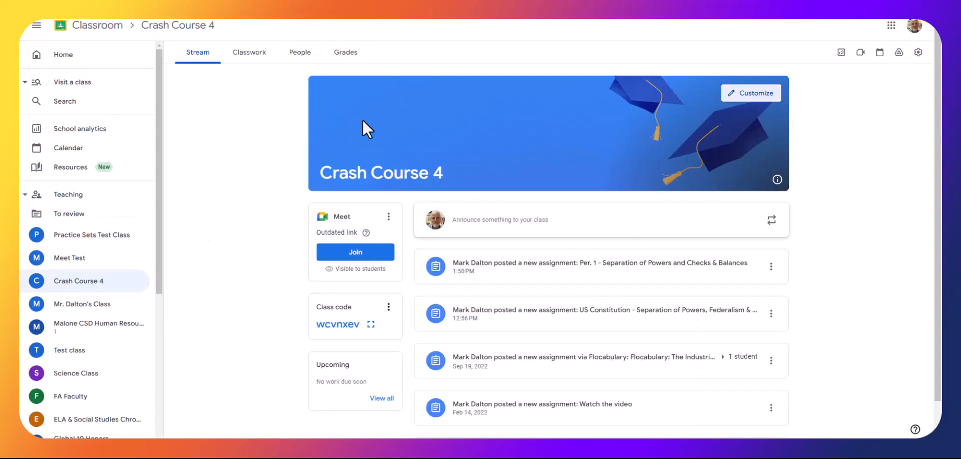
pyautogui.click(547, 274)
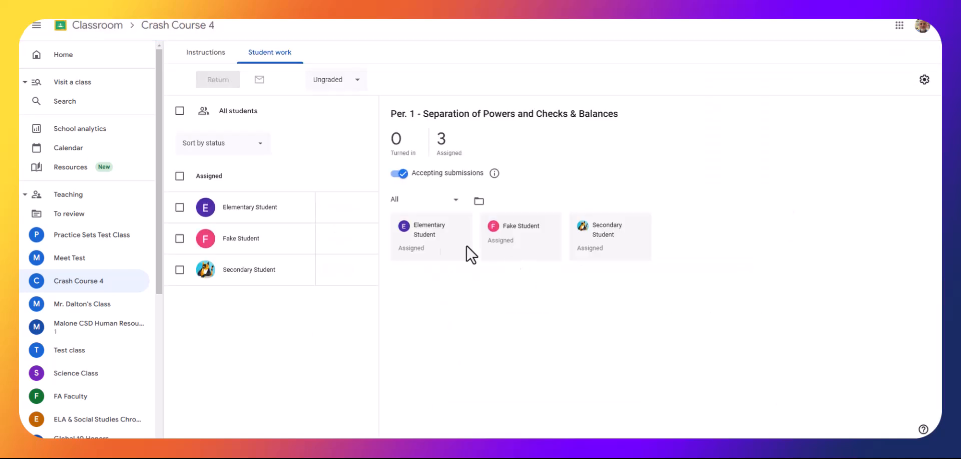
pyautogui.click(210, 54)
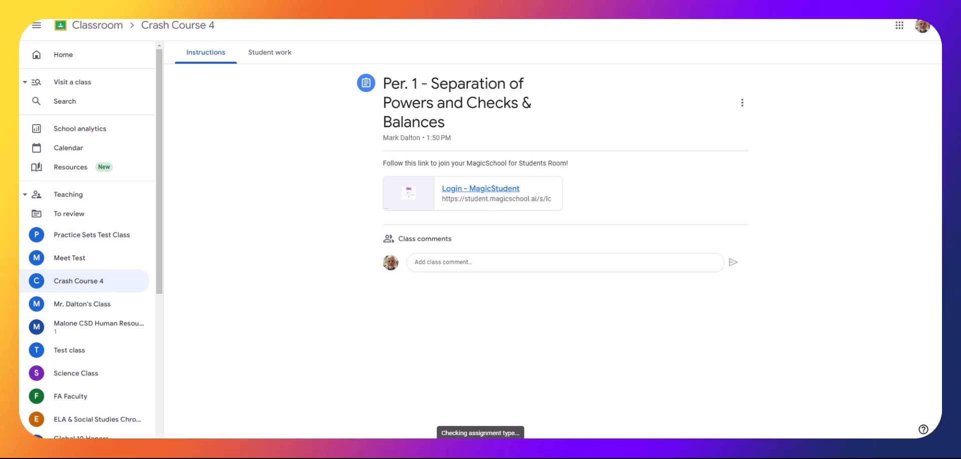
# Step: Return to MagicSchool, close the room sharing dialog, and review the room's available actions in the student rooms list
pyautogui.click(493, 4)
pyautogui.click(676, 169)
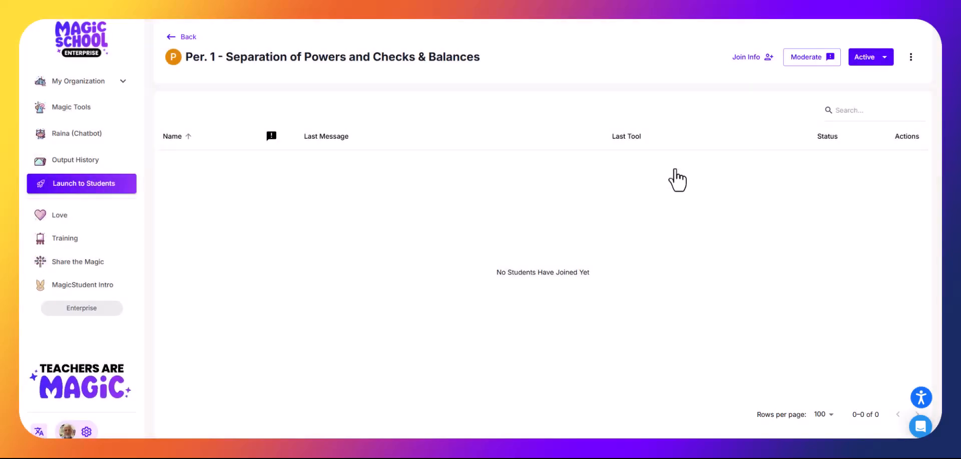
pyautogui.click(172, 36)
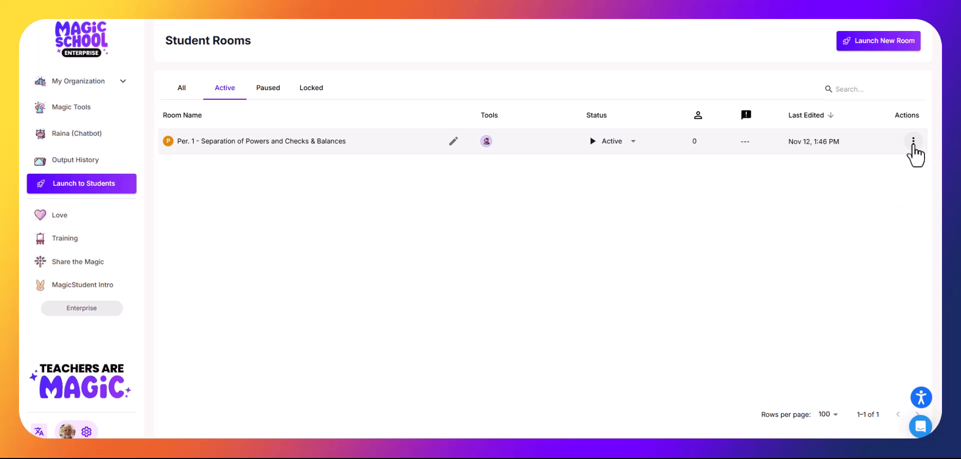
pyautogui.click(913, 142)
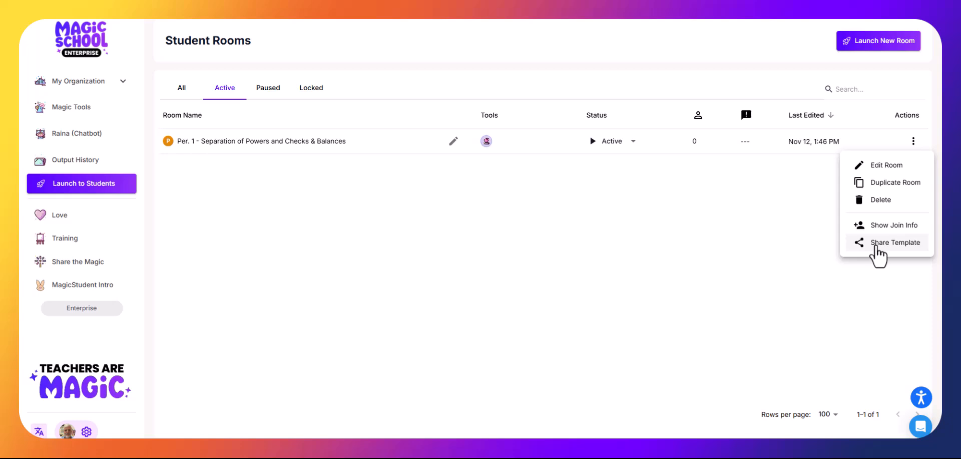
pyautogui.click(718, 217)
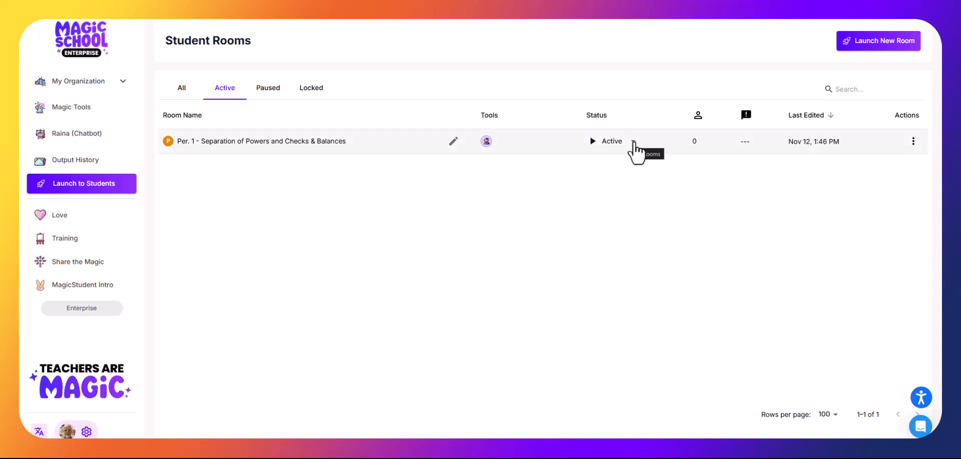
# Step: Pause the Per. 1 - Separation of Powers and Checks & Balances room and show the paused rooms
pyautogui.click(634, 142)
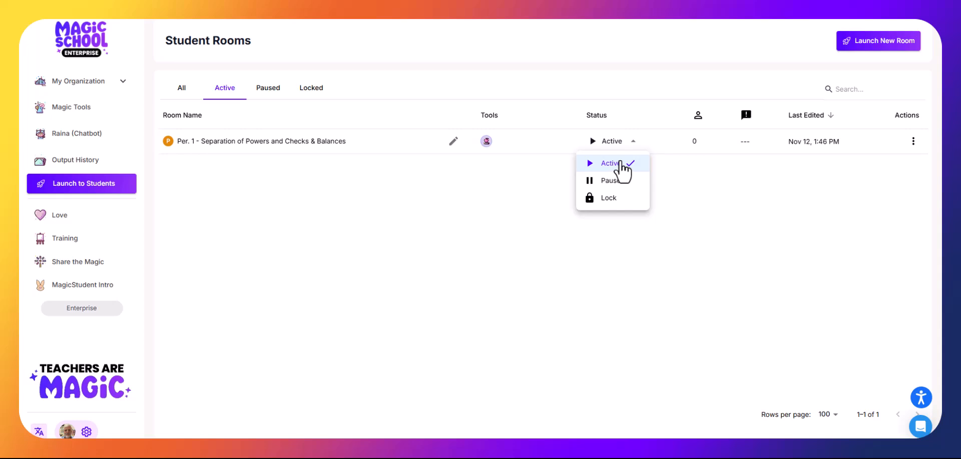
pyautogui.click(599, 182)
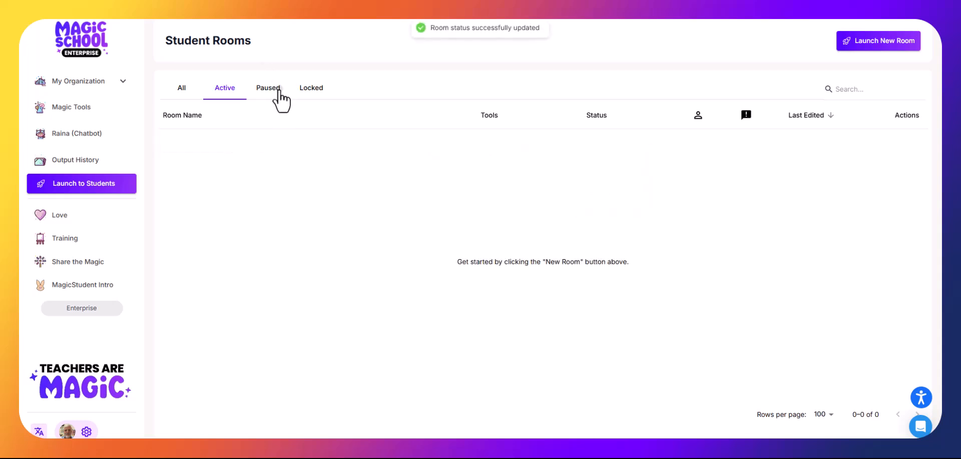
pyautogui.click(273, 90)
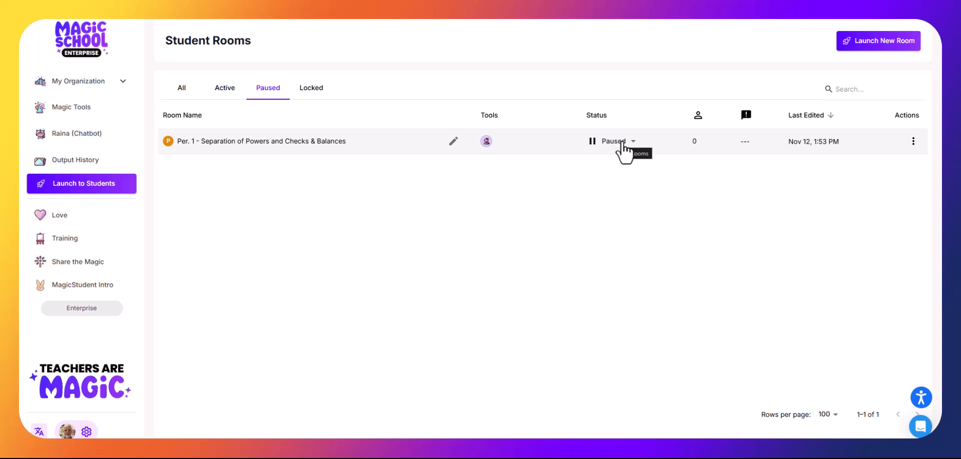
# Step: Set the paused room's status back to Active and open it from the active rooms
pyautogui.click(633, 142)
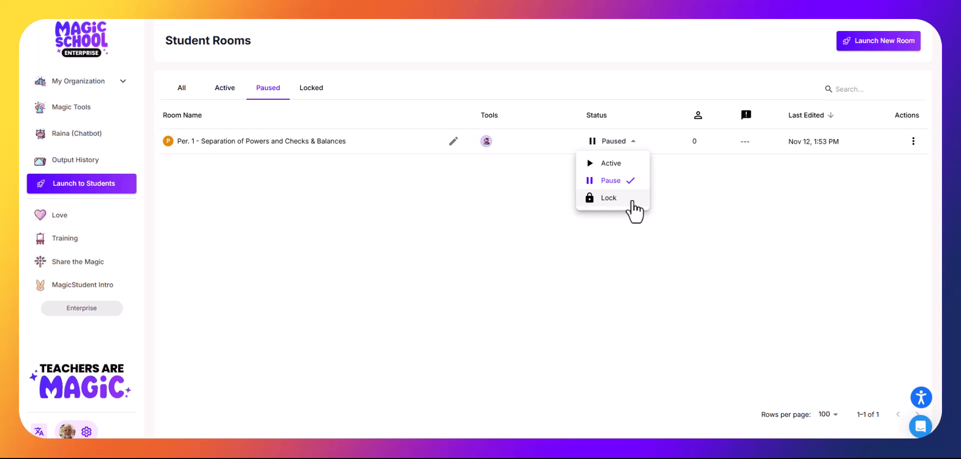
pyautogui.click(610, 179)
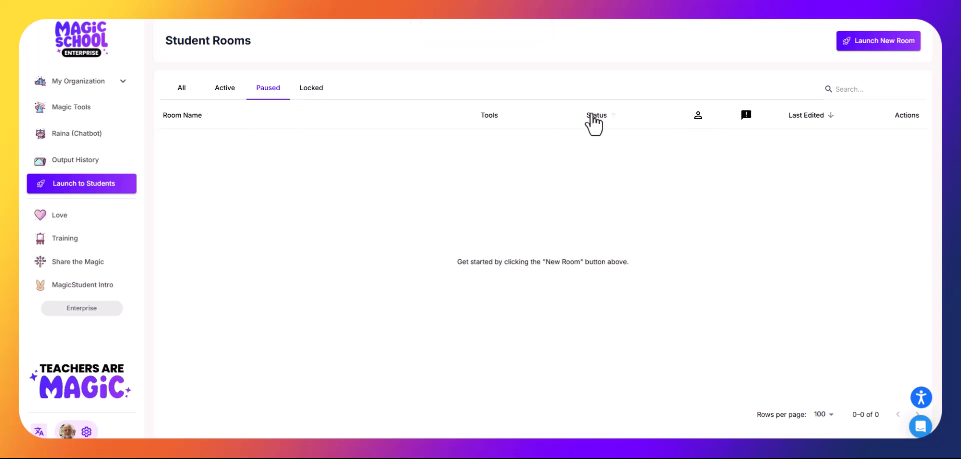
pyautogui.click(220, 90)
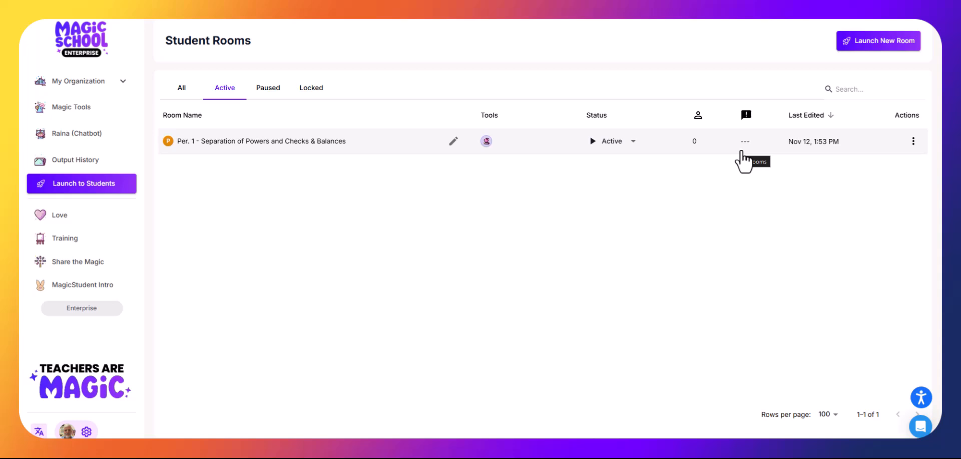
pyautogui.click(368, 145)
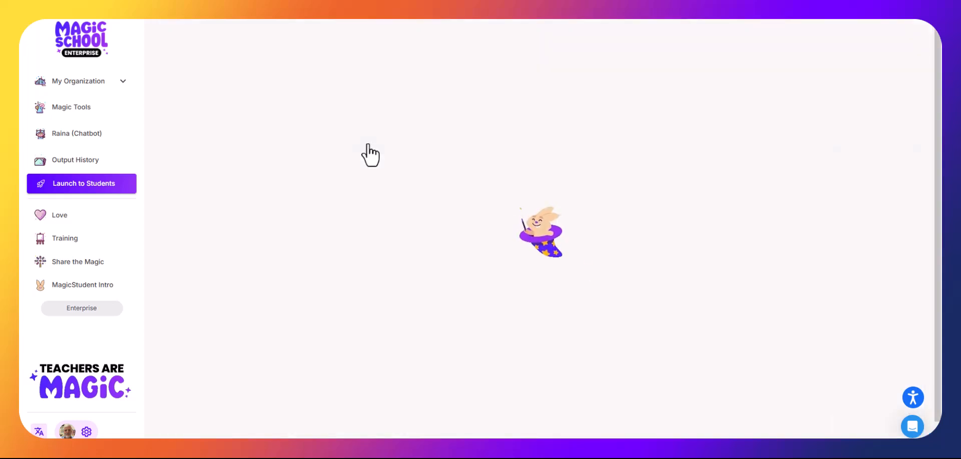